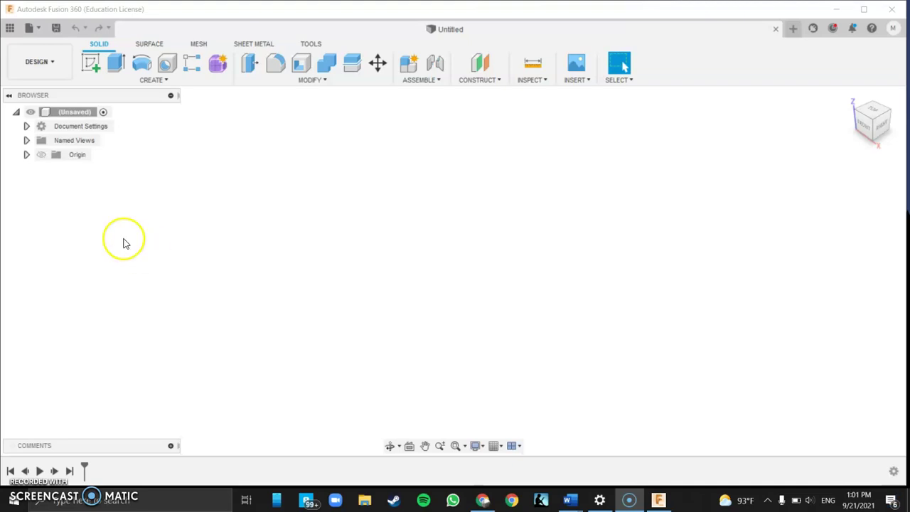
# Show the data panel and browse to the Computer folder in Personal Projects
pyautogui.click(9, 29)
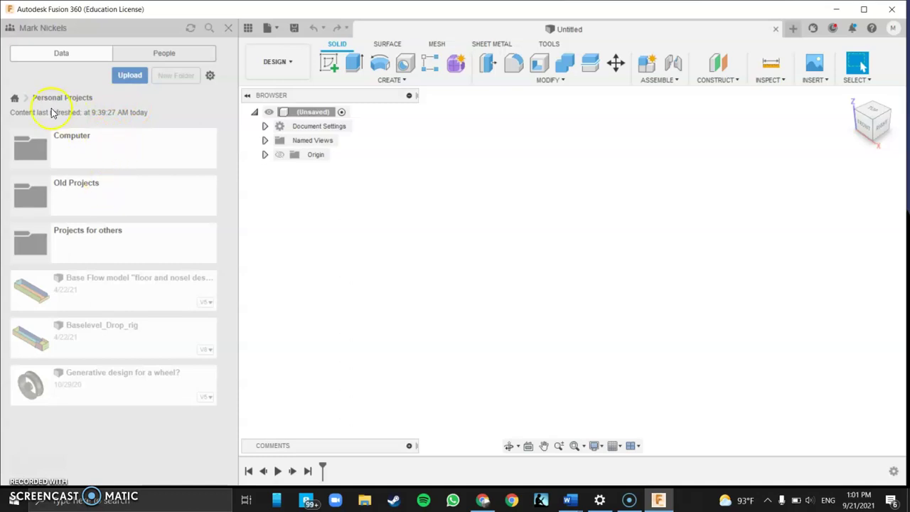
pyautogui.click(16, 100)
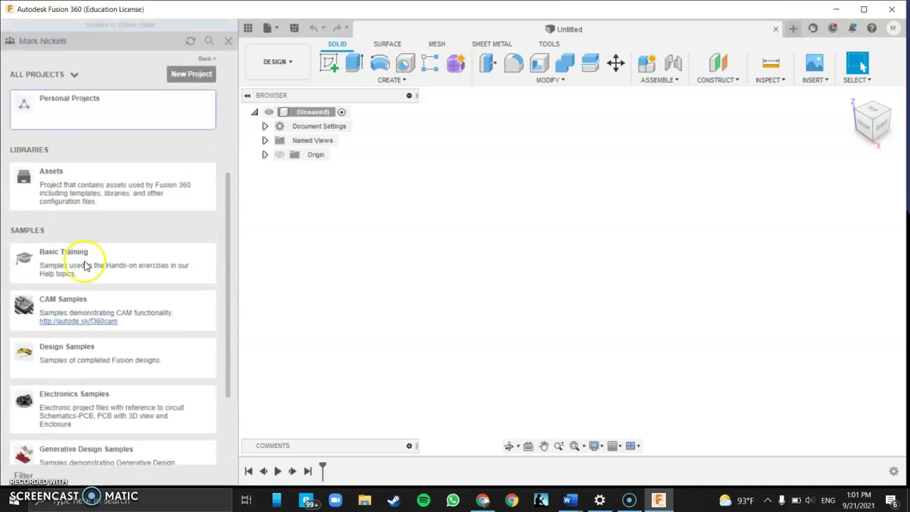
pyautogui.scroll(-3, 74, 268)
pyautogui.scroll(5, 92, 327)
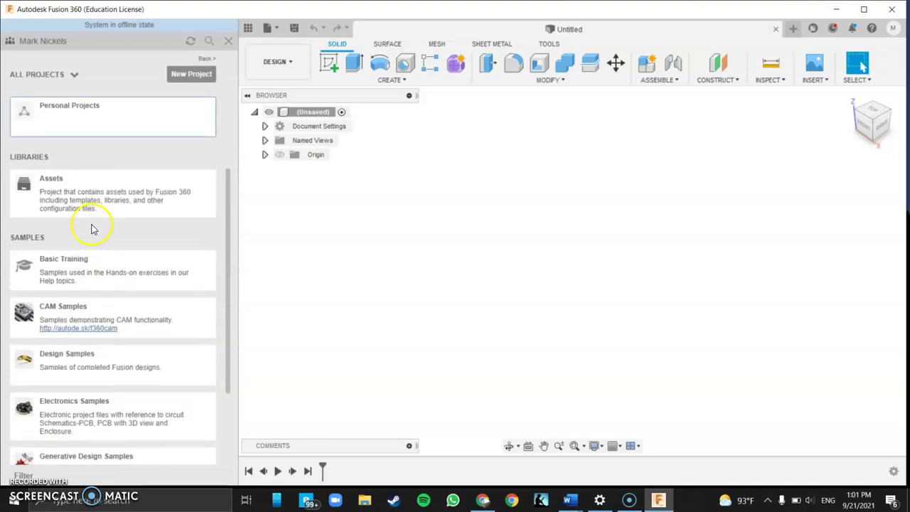
pyautogui.click(75, 284)
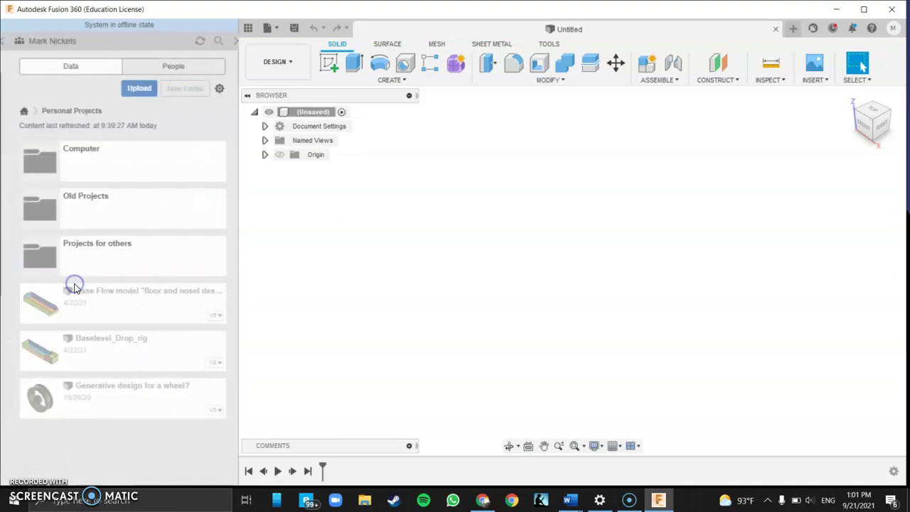
pyautogui.click(103, 160)
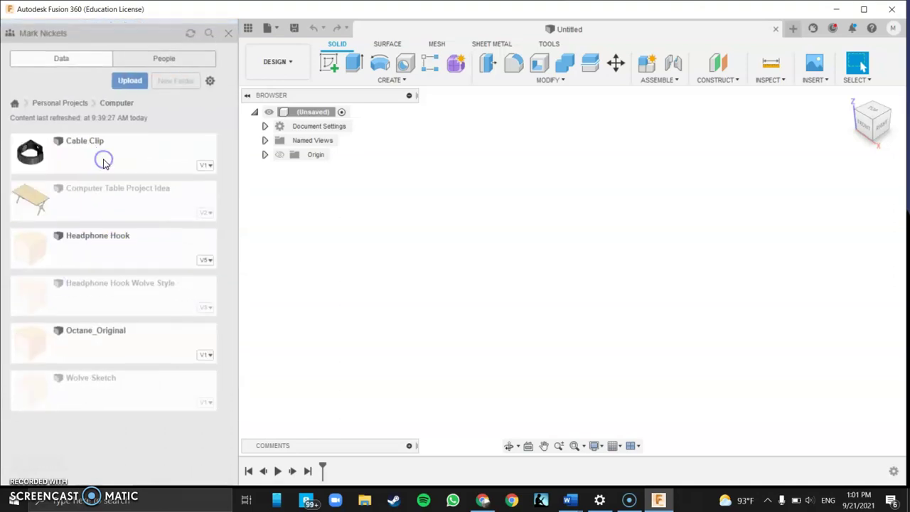
# Open Headphone Hook, hide the data panel, and switch to the Manufacture workspace
pyautogui.doubleClick(100, 243)
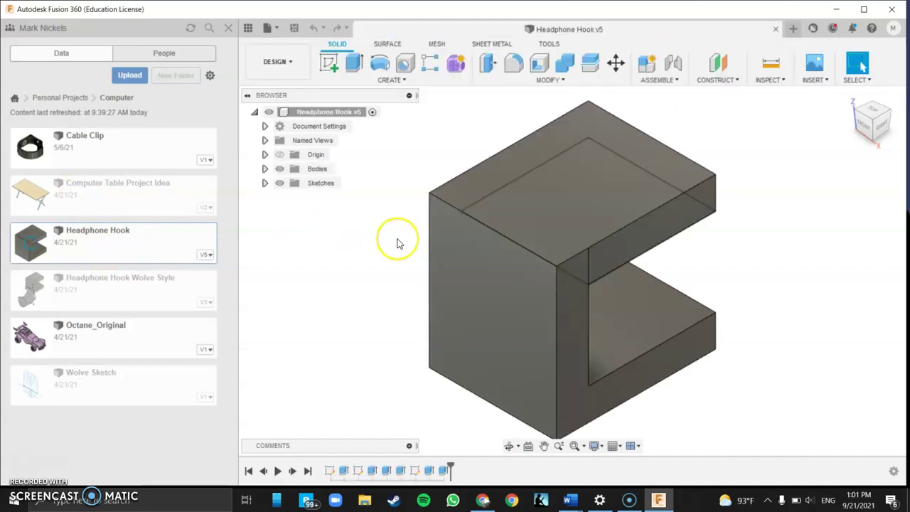
pyautogui.click(228, 28)
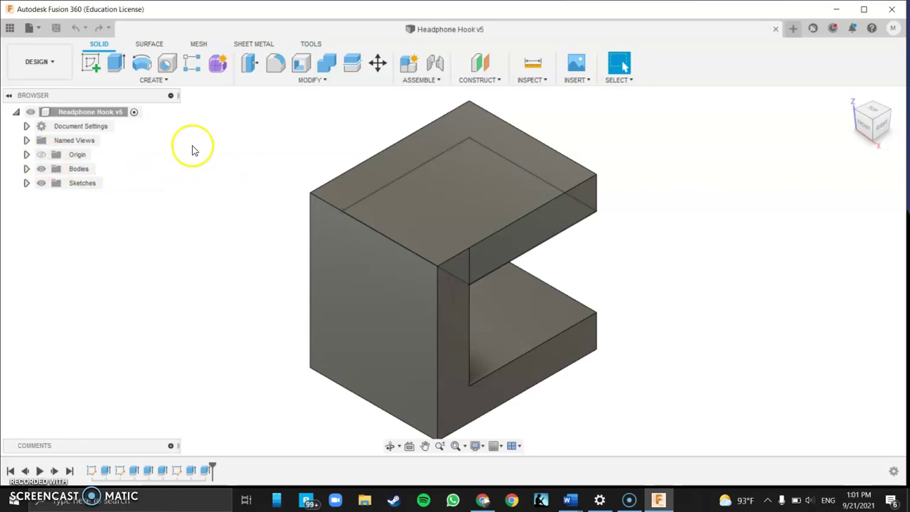
pyautogui.click(65, 66)
pyautogui.click(62, 62)
pyautogui.click(37, 52)
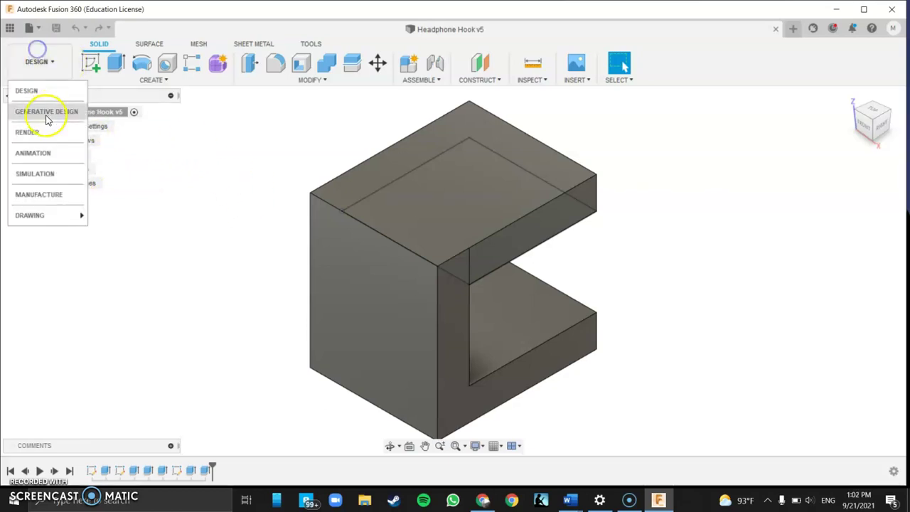
pyautogui.click(56, 194)
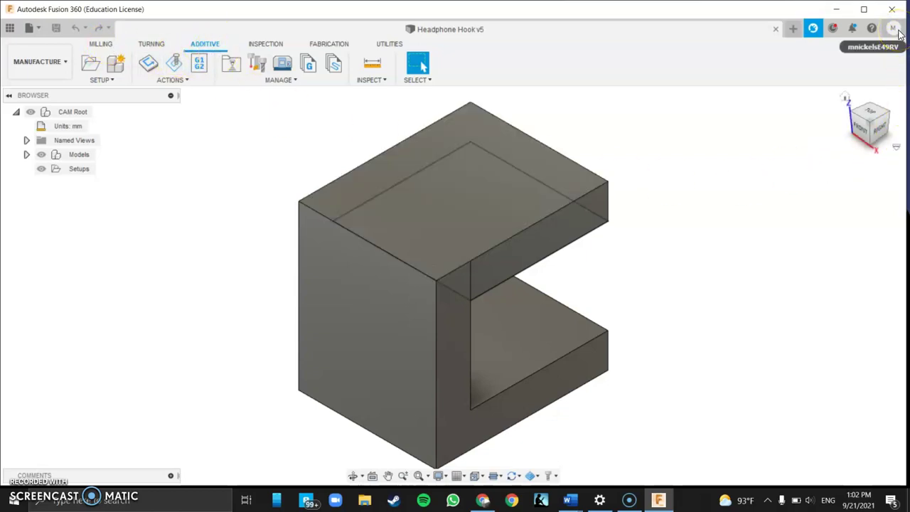
pyautogui.click(897, 32)
pyautogui.click(889, 46)
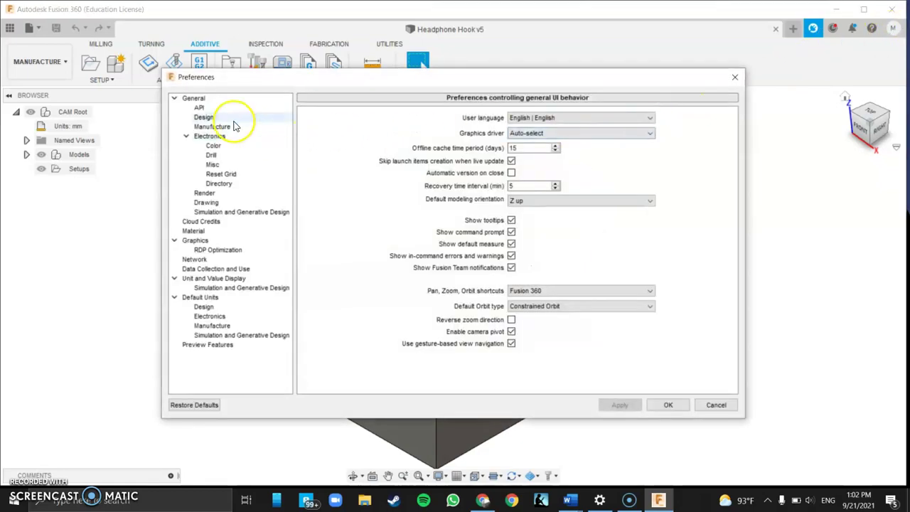
pyautogui.click(235, 126)
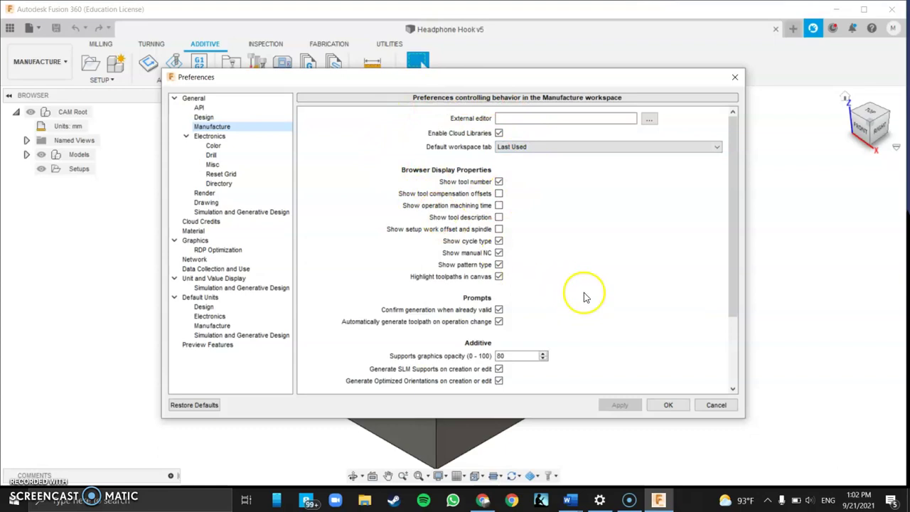
pyautogui.click(664, 406)
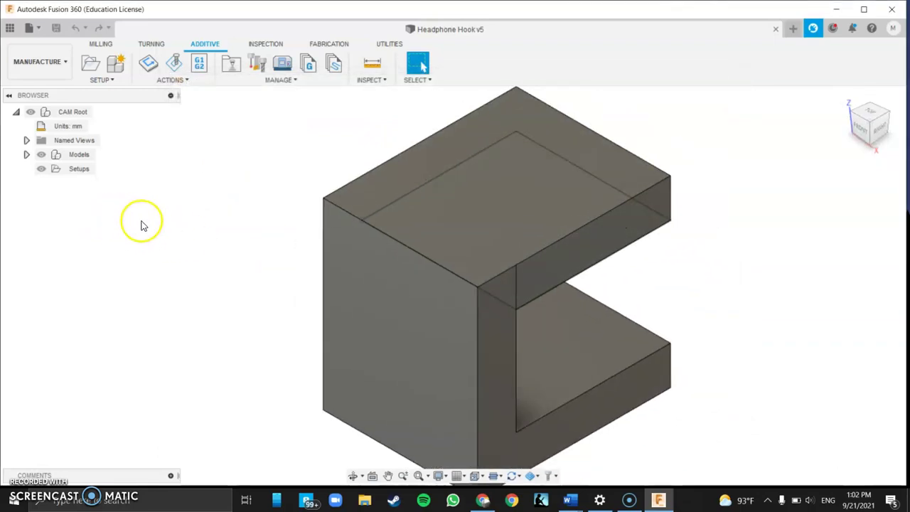
# Start a new setup and search the Fusion 360 machine library for 'prus'
pyautogui.click(91, 64)
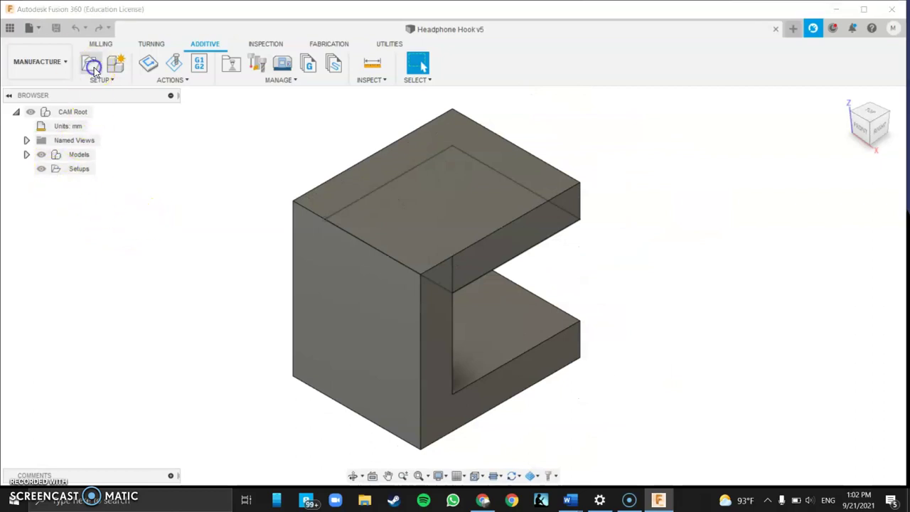
pyautogui.click(815, 216)
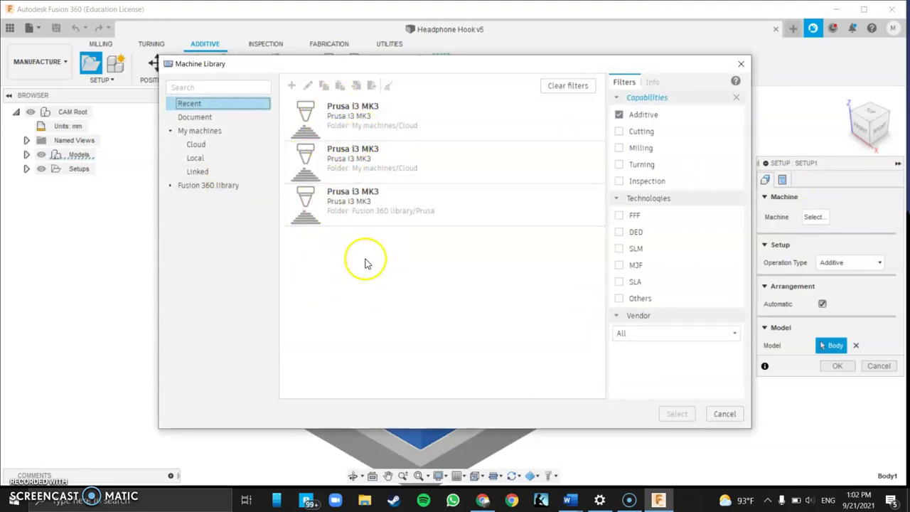
pyautogui.click(208, 186)
pyautogui.click(196, 85)
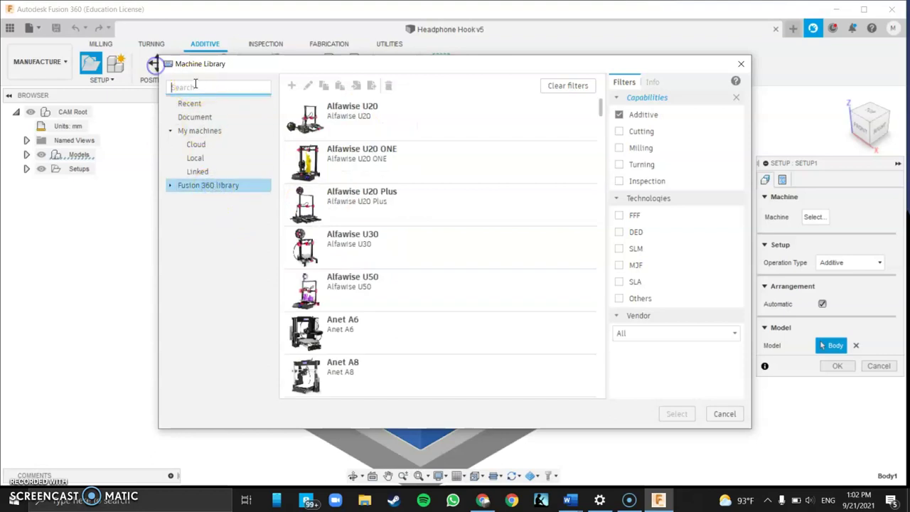
pyautogui.write('hp')
pyautogui.press('BackSpace')
pyautogui.press('BackSpace')
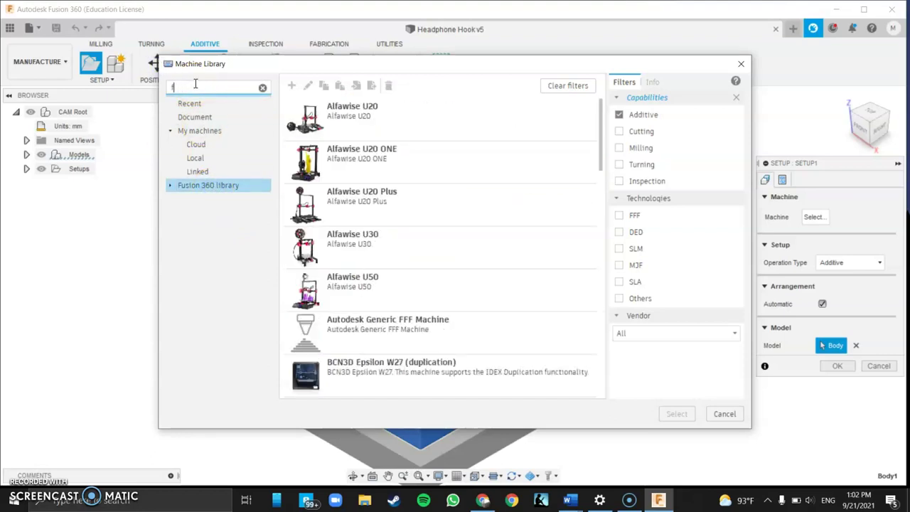
pyautogui.write('pr')
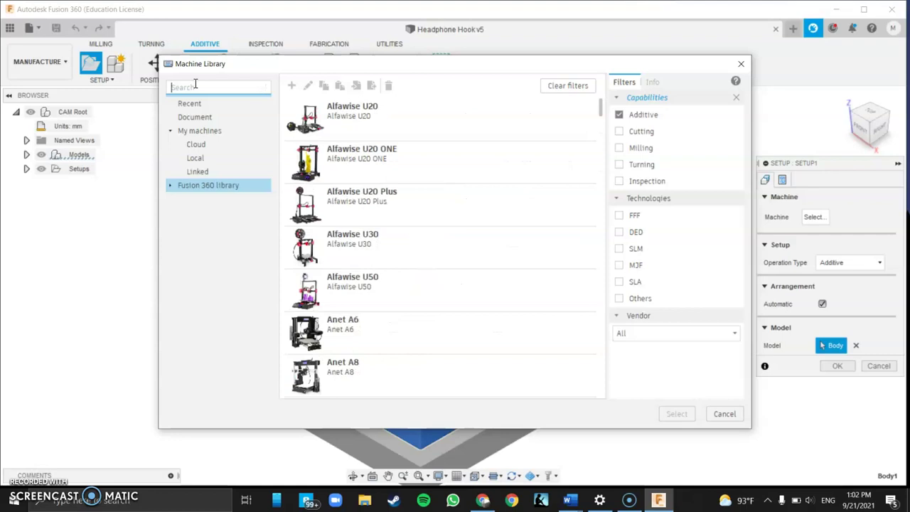
pyautogui.write('usa')
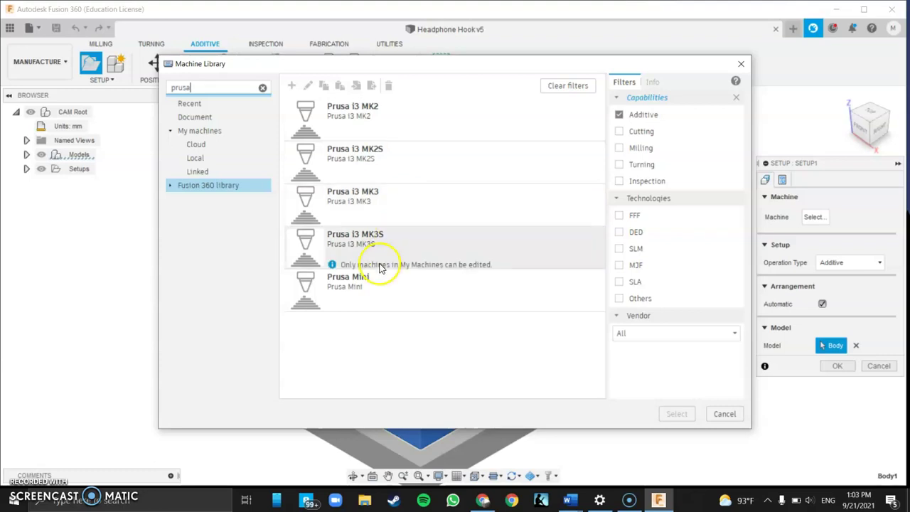
# Copy the Prusa i3 MK3 into My machines > Cloud and select it for the setup
pyautogui.click(383, 206)
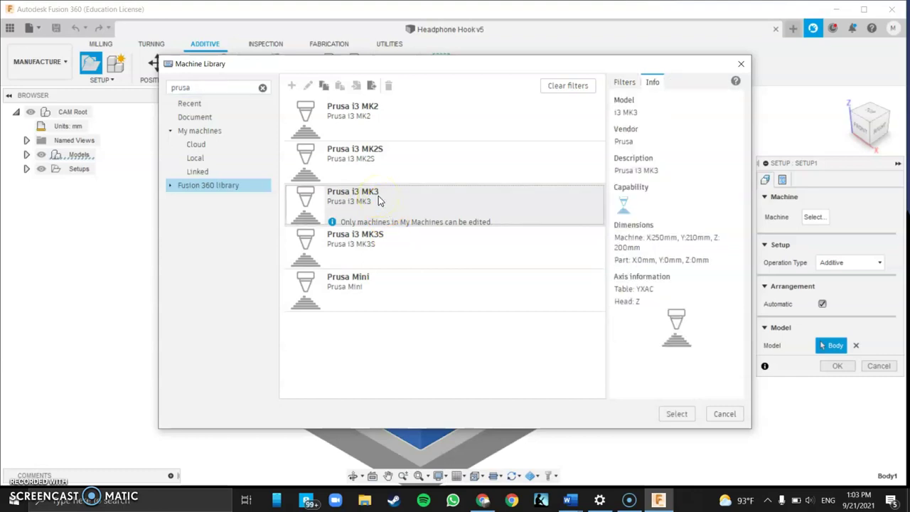
pyautogui.click(323, 86)
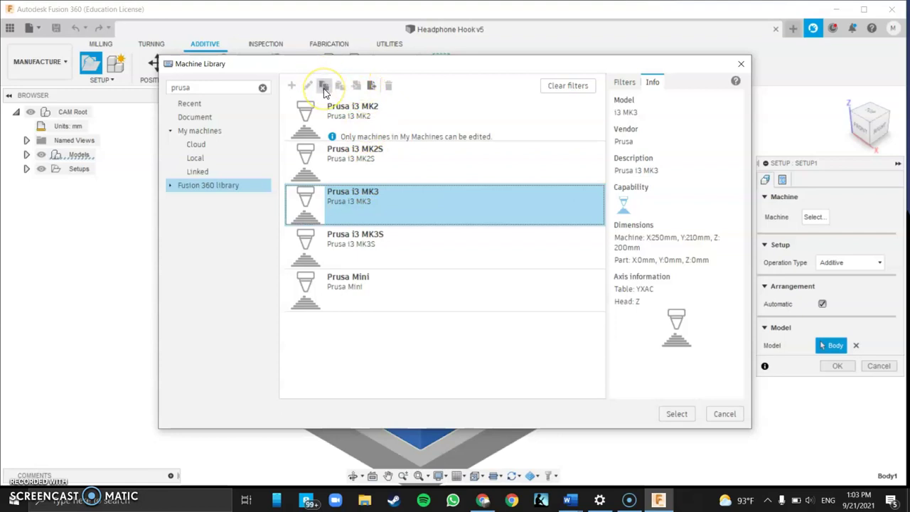
pyautogui.click(202, 144)
pyautogui.click(339, 86)
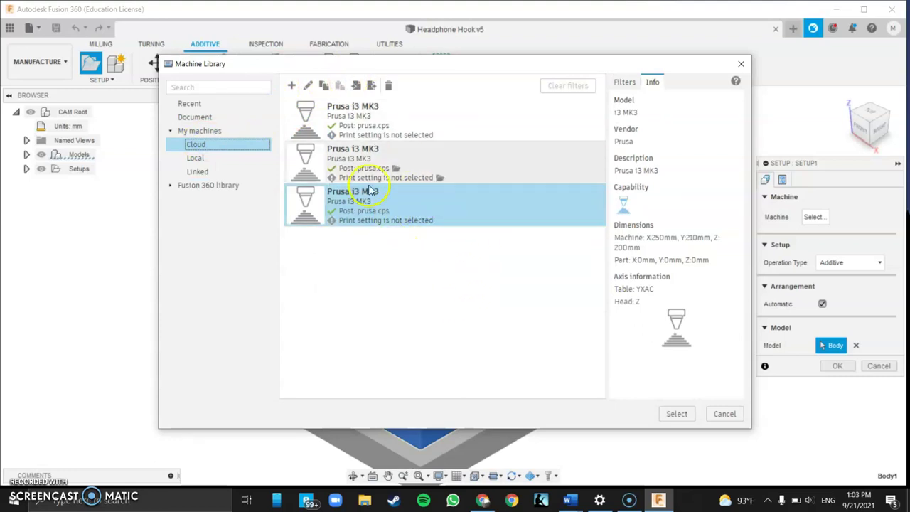
pyautogui.click(677, 414)
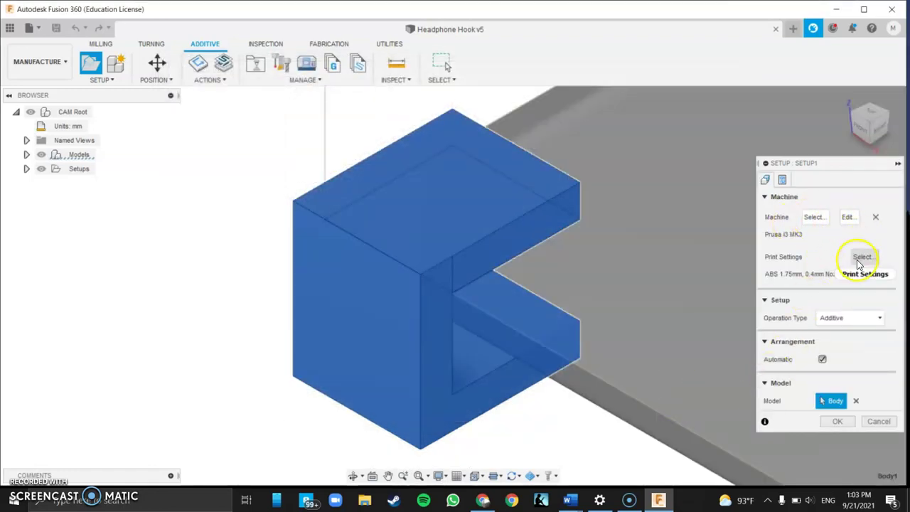
# Pick PLA 1.75mm, 0.4mm Nozzle, paste a copy into cloud print settings, and edit that copy
pyautogui.click(864, 258)
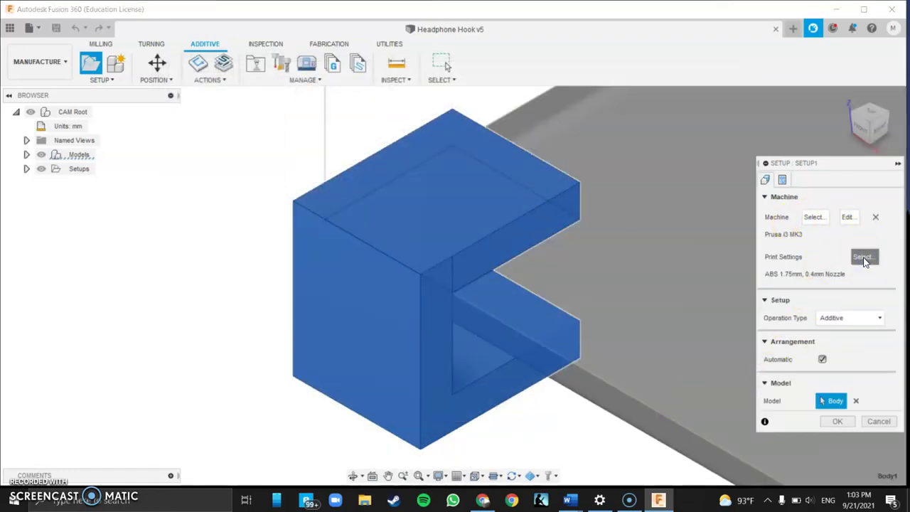
pyautogui.scroll(-2, 382, 297)
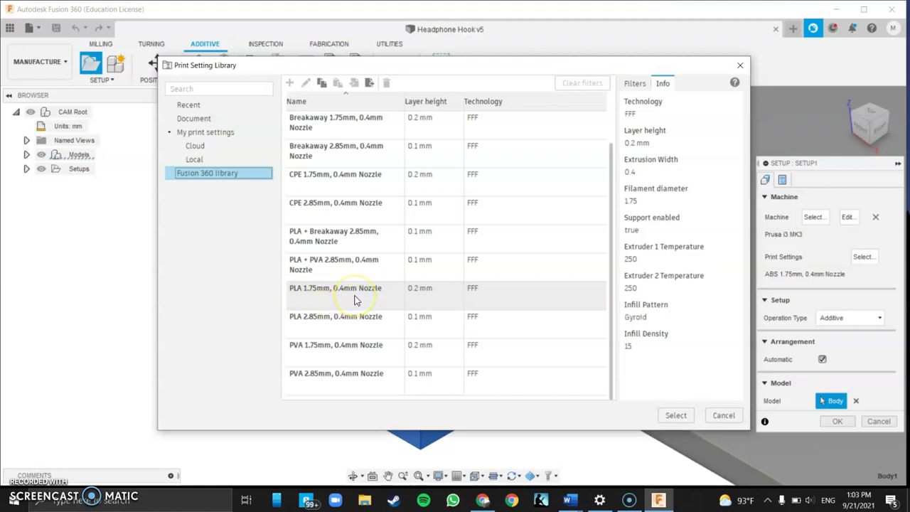
pyautogui.doubleClick(359, 299)
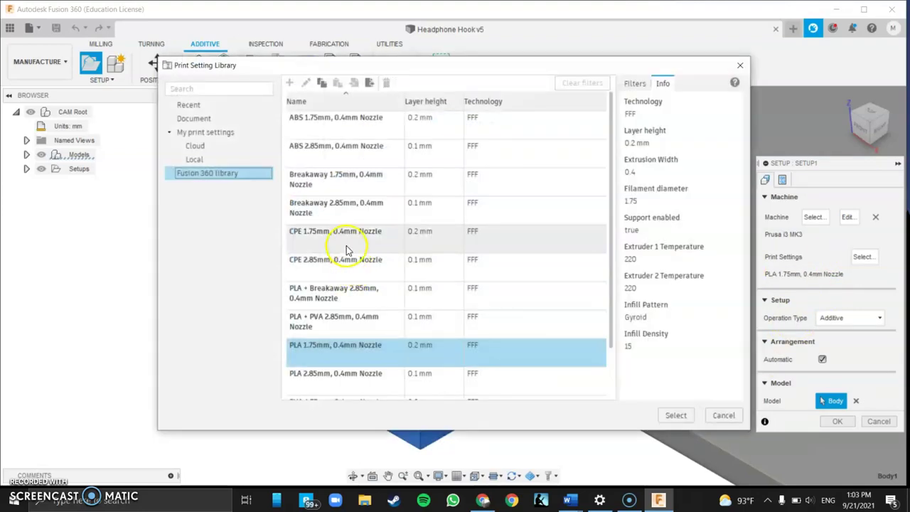
pyautogui.click(346, 297)
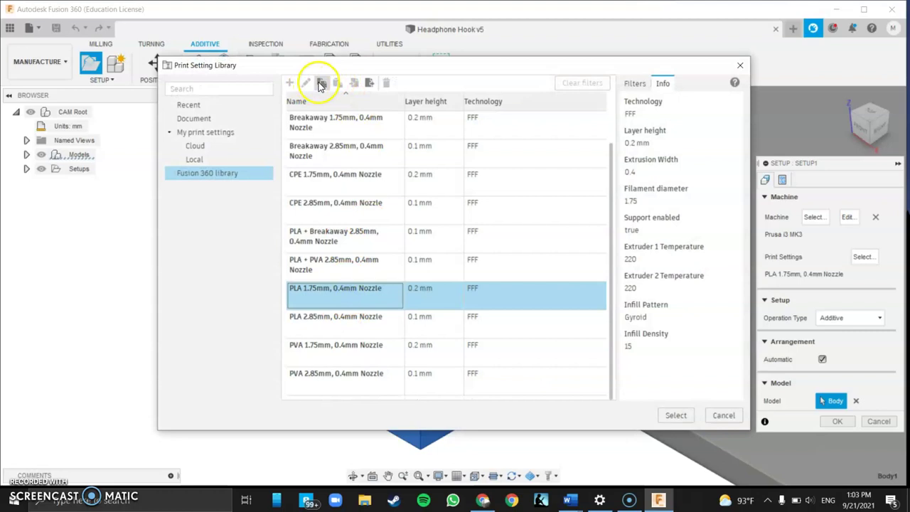
pyautogui.click(195, 146)
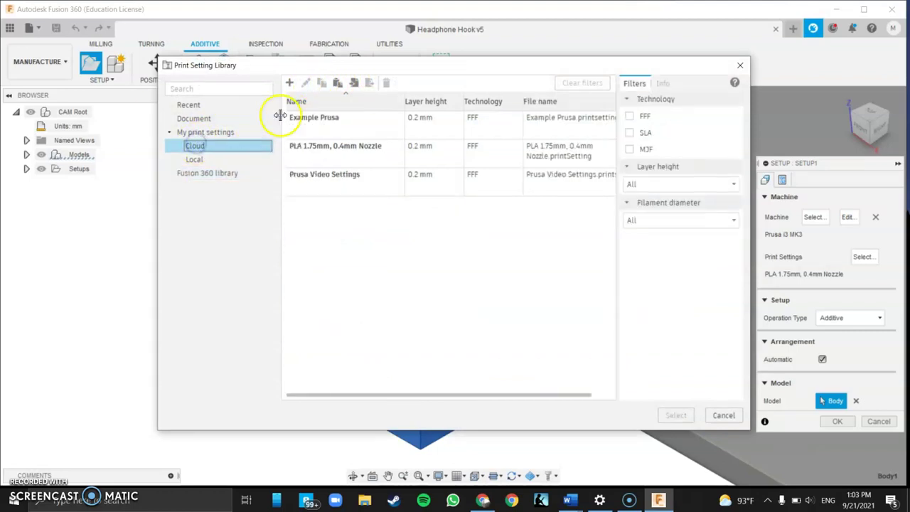
pyautogui.click(341, 88)
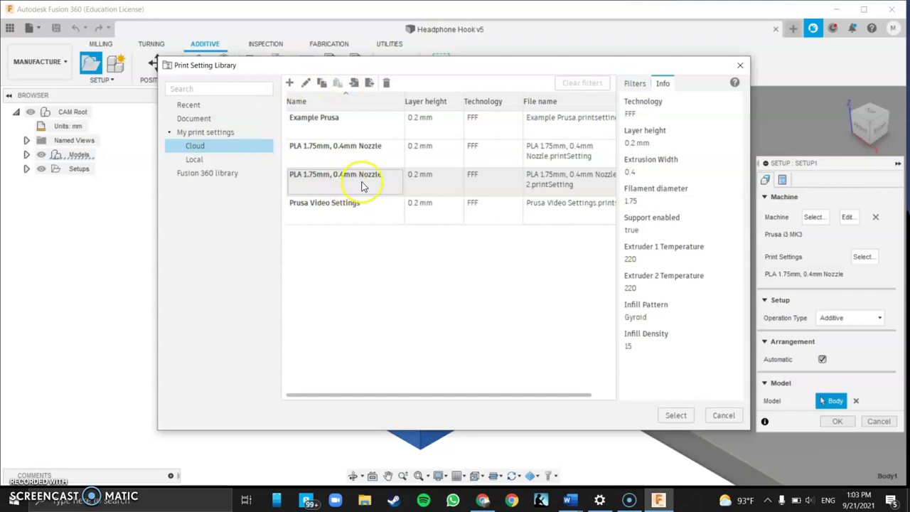
pyautogui.click(361, 187)
pyautogui.click(306, 82)
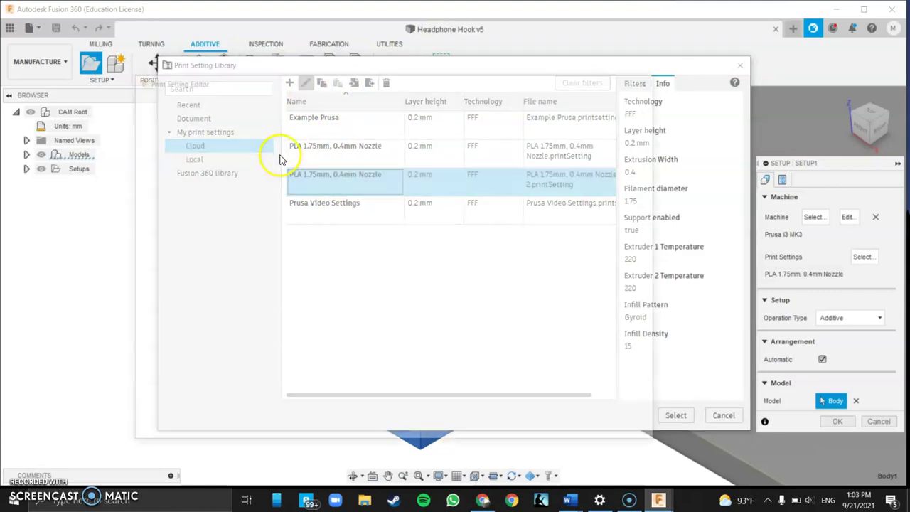
# Replace the Name field in the Print Setting Editor with 'Tutorial Prusa Settings'
pyautogui.tripleClick(241, 104)
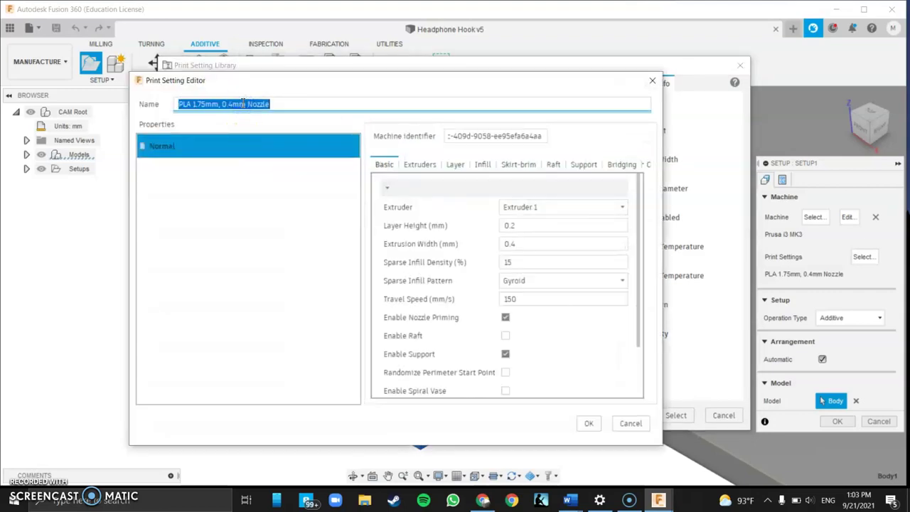
pyautogui.write('Tutorial Prusa Settings')
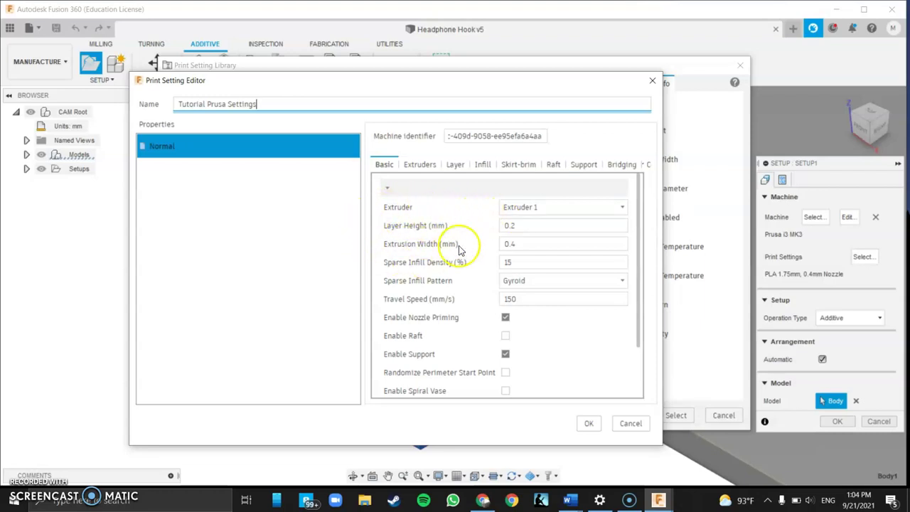
pyautogui.scroll(-2, 455, 270)
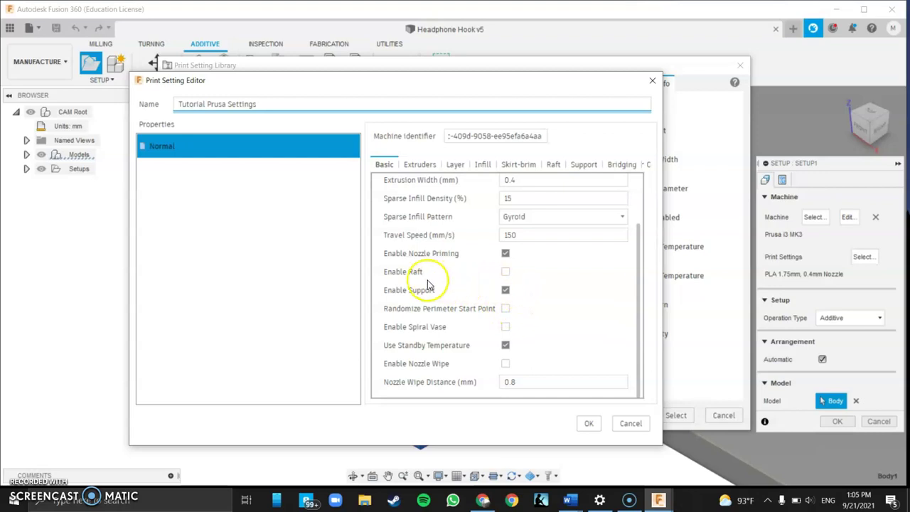
pyautogui.click(506, 290)
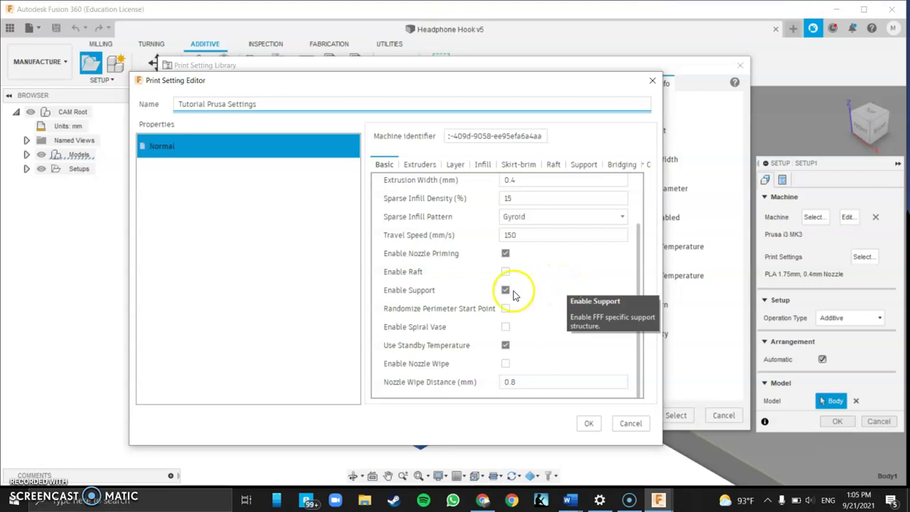
# Set Bed Temperature to 70 °C, then review the Layer, Infill and Skirt-brim settings
pyautogui.click(431, 169)
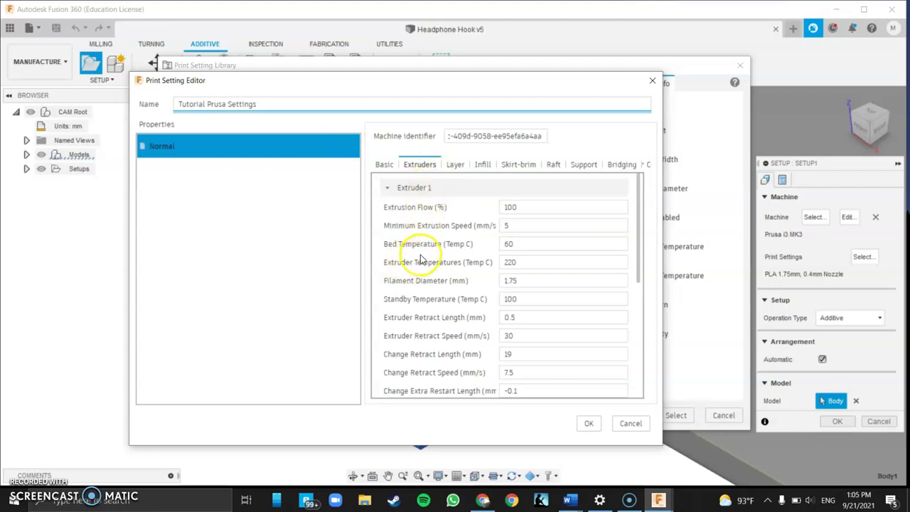
pyautogui.click(523, 245)
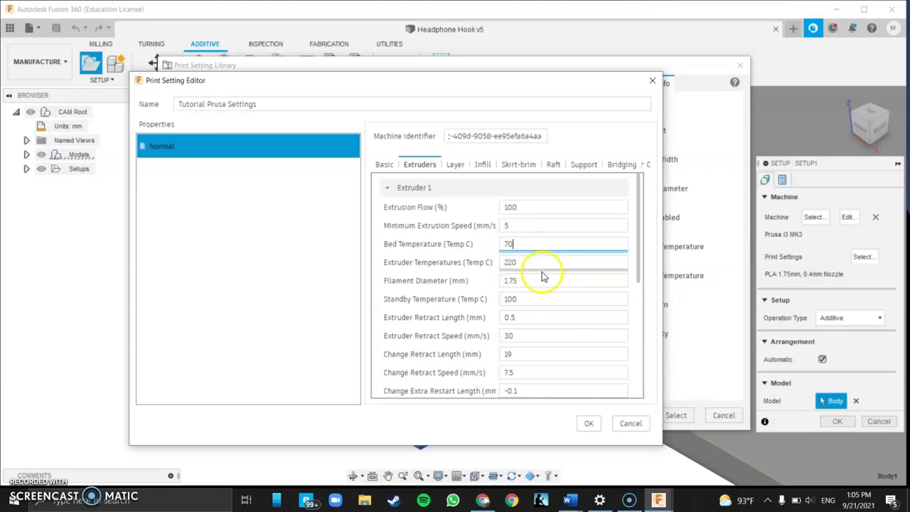
pyautogui.click(458, 168)
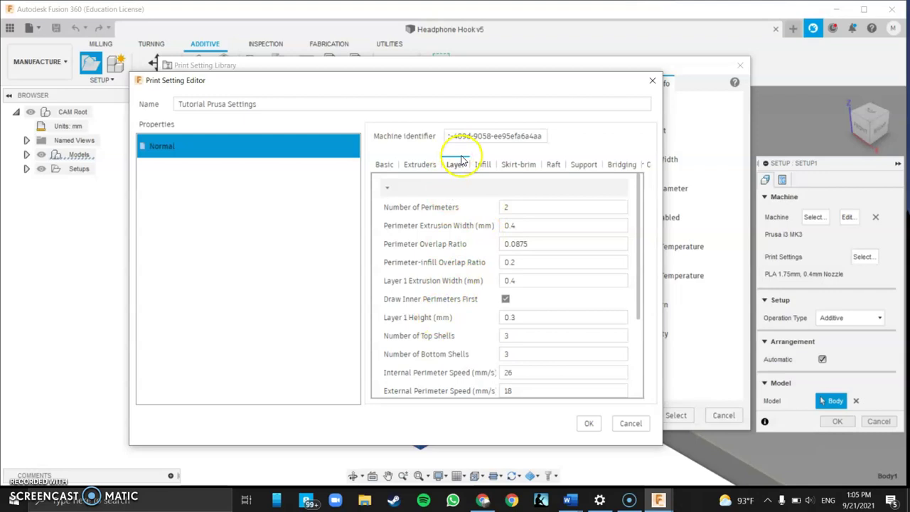
pyautogui.click(482, 164)
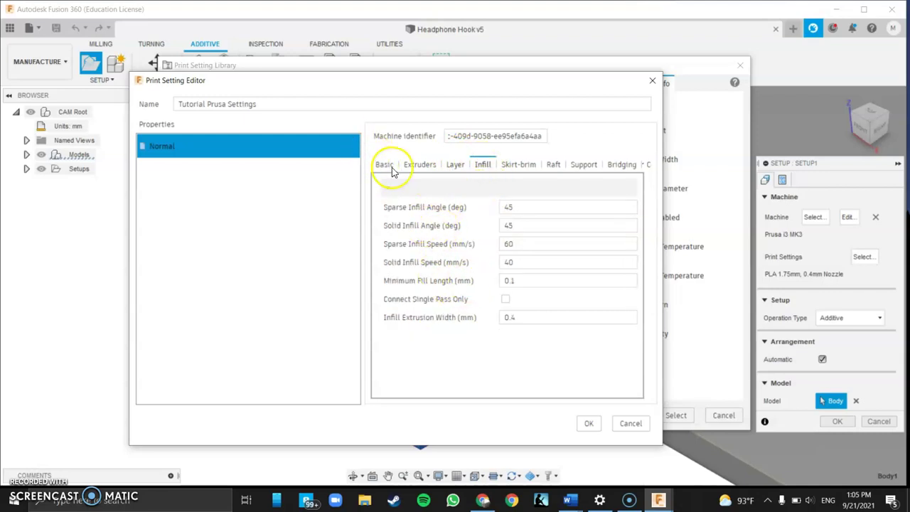
pyautogui.click(521, 165)
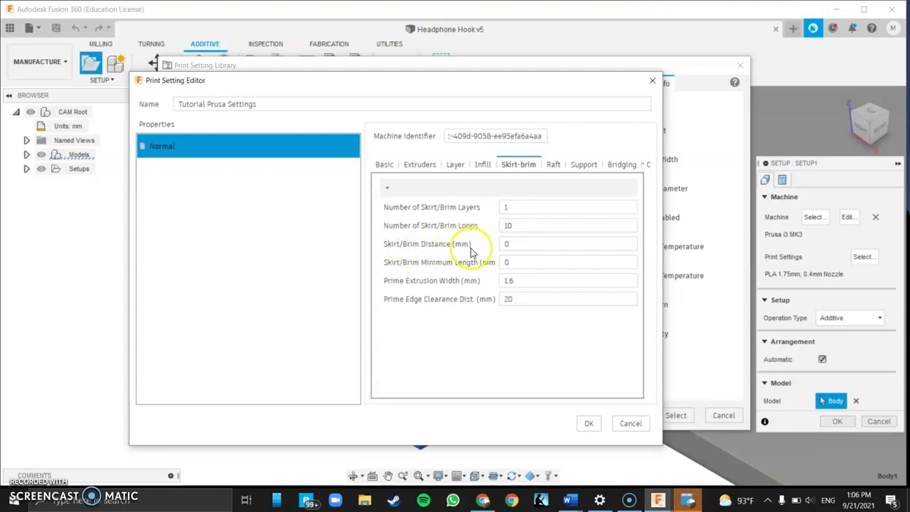
# Review the Raft and Support settings, then save the edited print setting
pyautogui.click(553, 164)
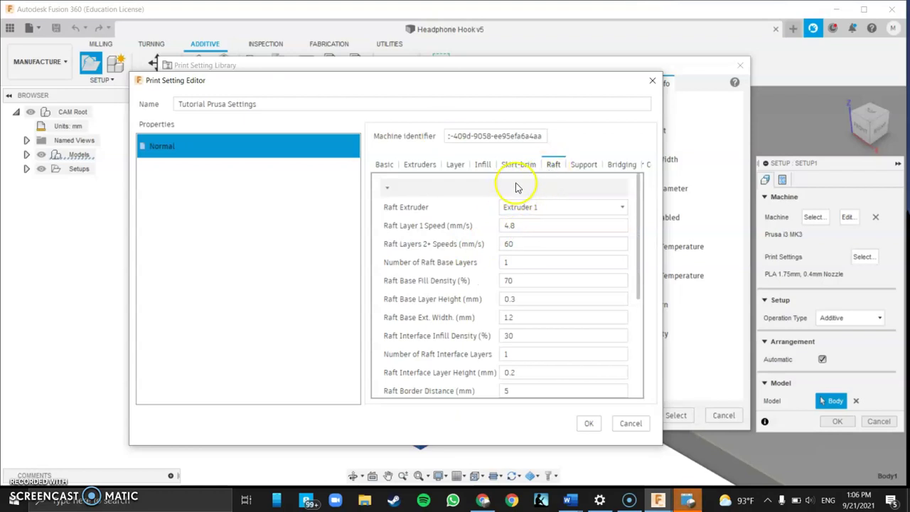
pyautogui.click(583, 165)
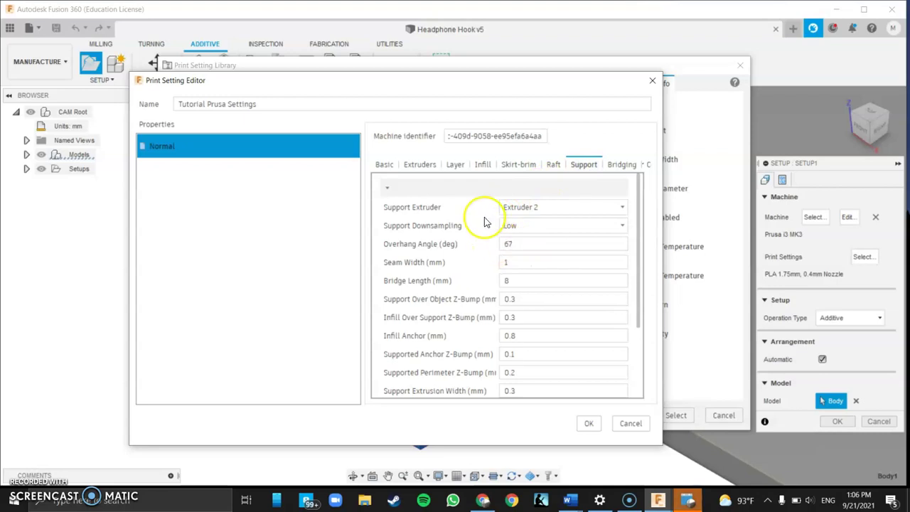
pyautogui.click(643, 164)
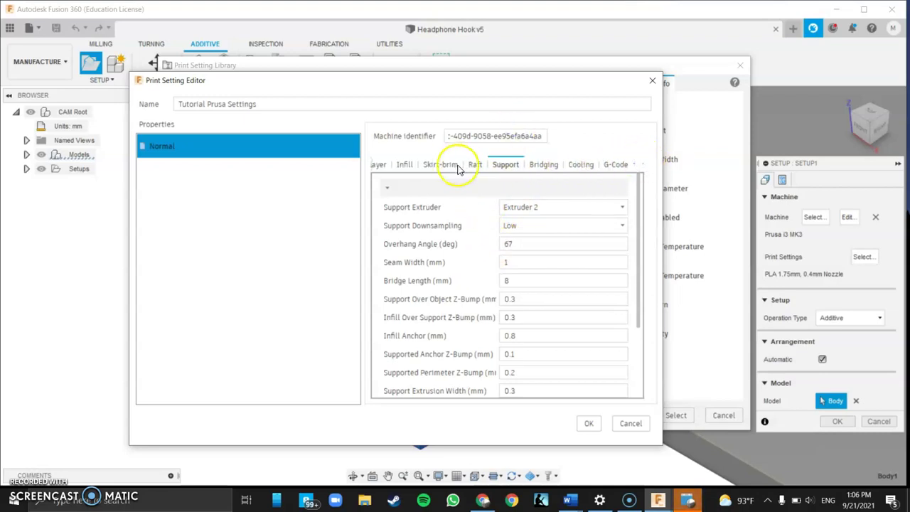
pyautogui.click(588, 423)
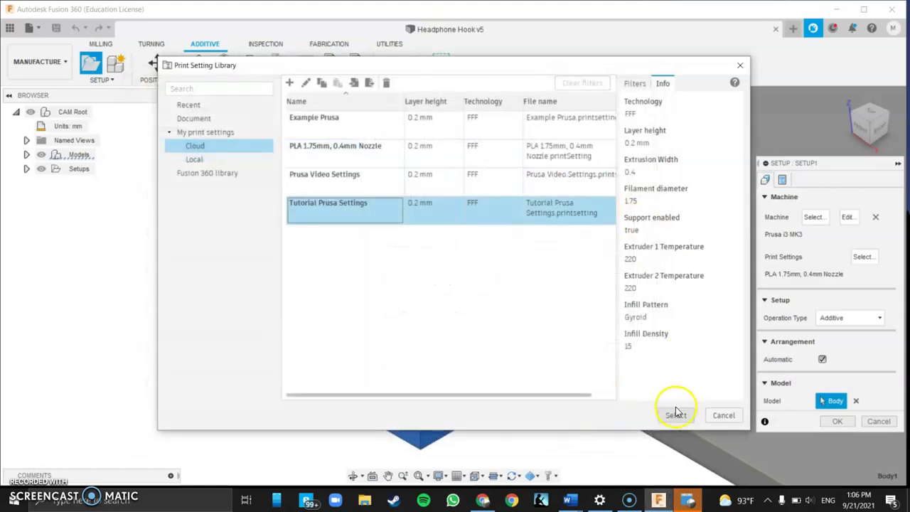
# Apply Tutorial Prusa Settings, dismiss the reminder, and confirm Setup1
pyautogui.click(678, 415)
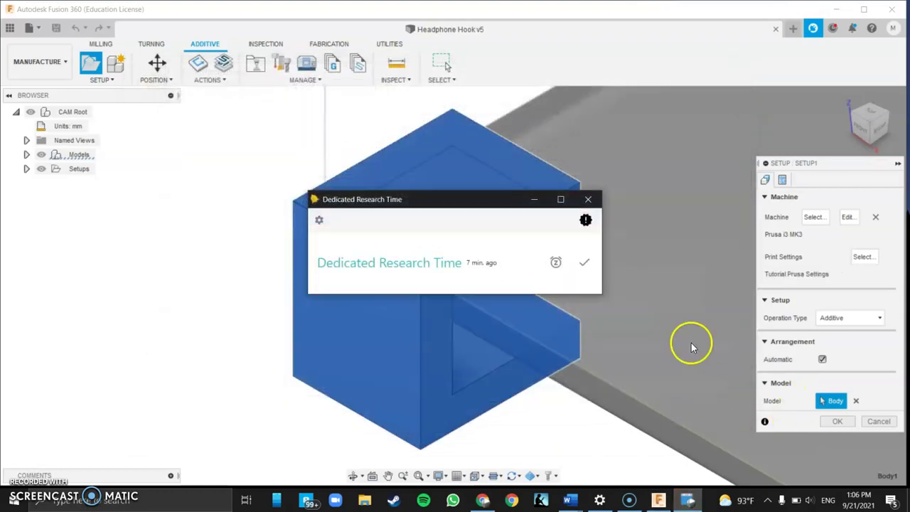
pyautogui.click(583, 263)
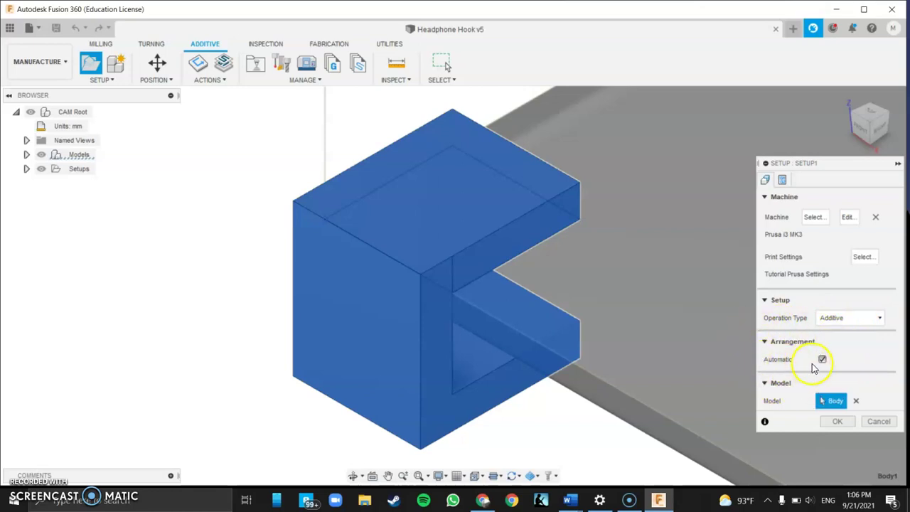
pyautogui.click(837, 421)
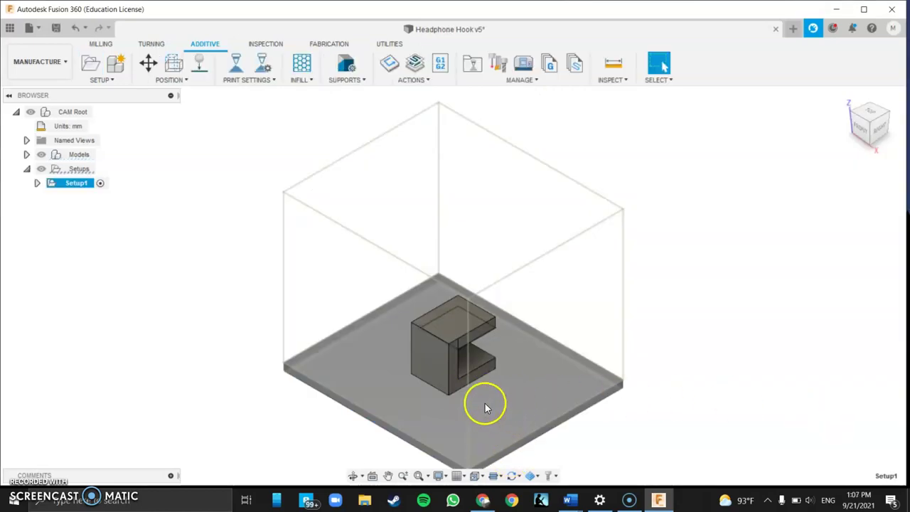
# Frame the hook in the build volume and generate Setup1's additive toolpath
pyautogui.moveTo(490, 386); pyautogui.dragTo(412, 325, button='middle')
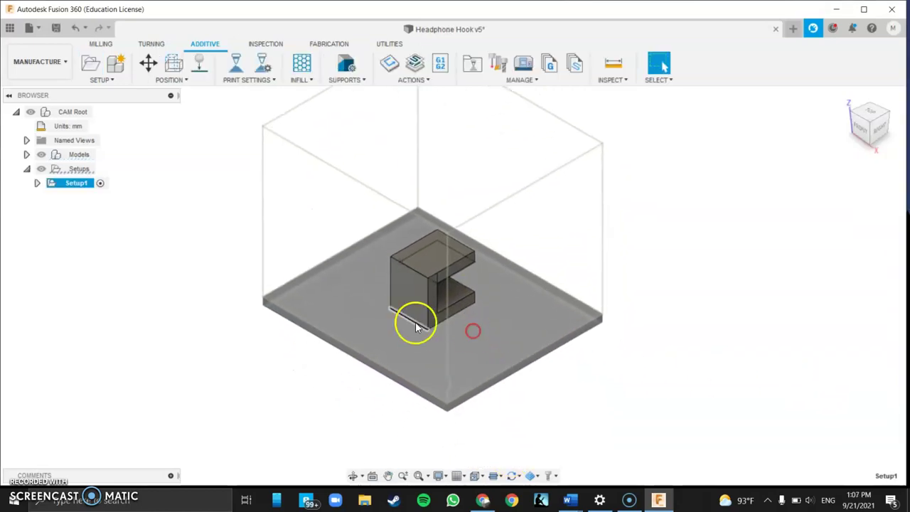
pyautogui.scroll(5, 426, 317)
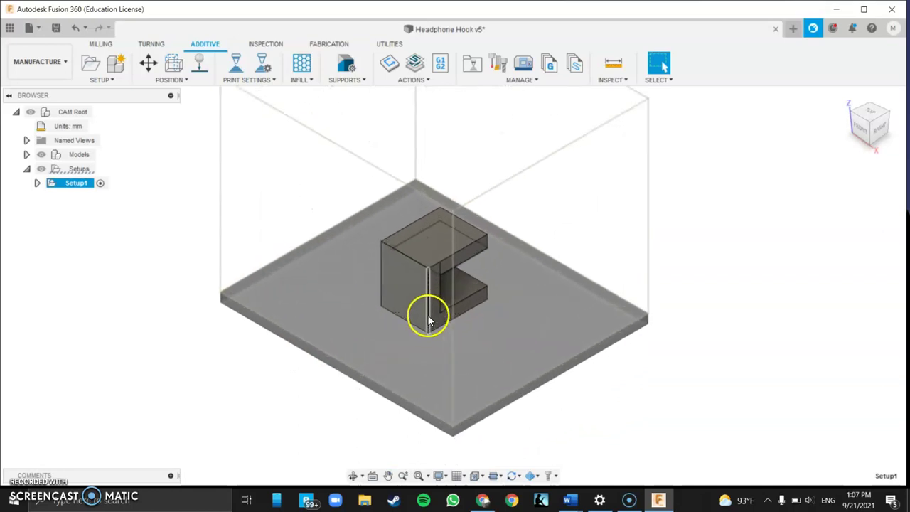
pyautogui.moveTo(483, 342)
pyautogui.keyDown('shift'); pyautogui.mouseDown(button='middle')
pyautogui.moveTo(433, 256)
pyautogui.moveTo(388, 134)
pyautogui.mouseUp(button='middle'); pyautogui.keyUp('shift')
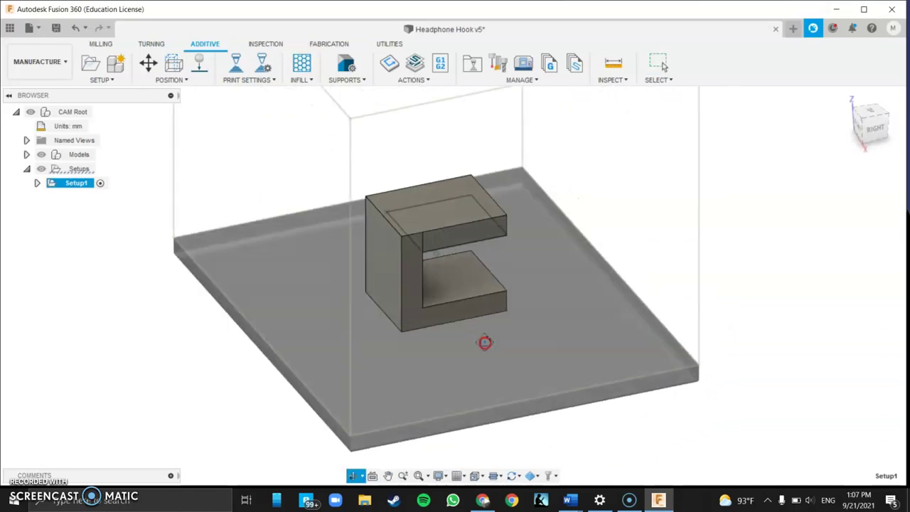
pyautogui.click(390, 65)
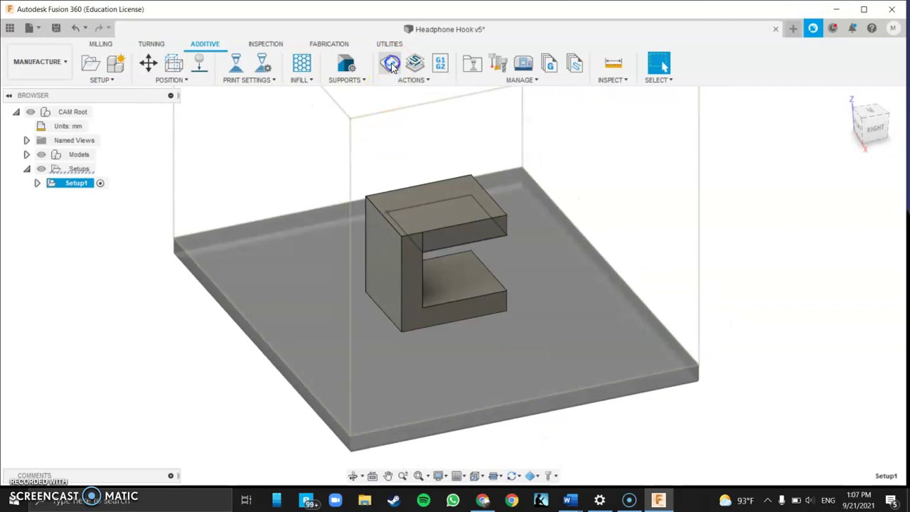
pyautogui.click(37, 182)
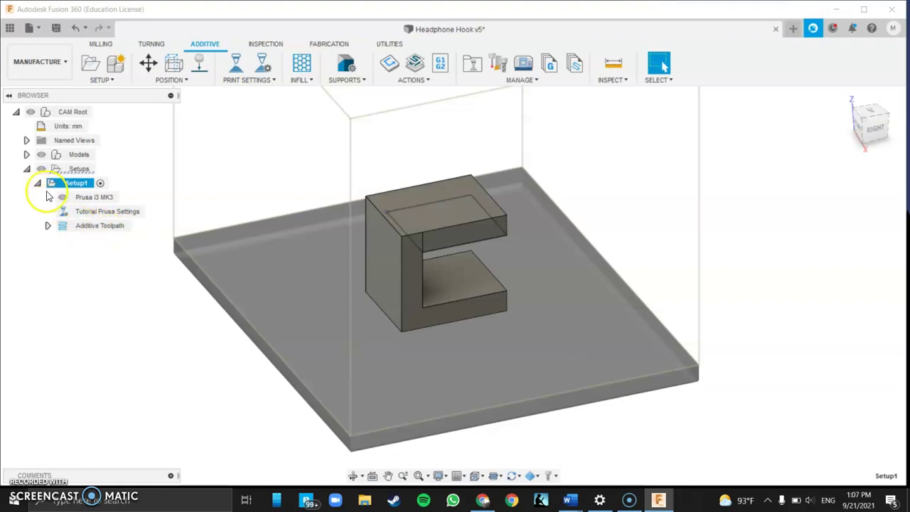
# Expand Setups > Setup1 in the browser and select the Additive Toolpath
pyautogui.click(26, 154)
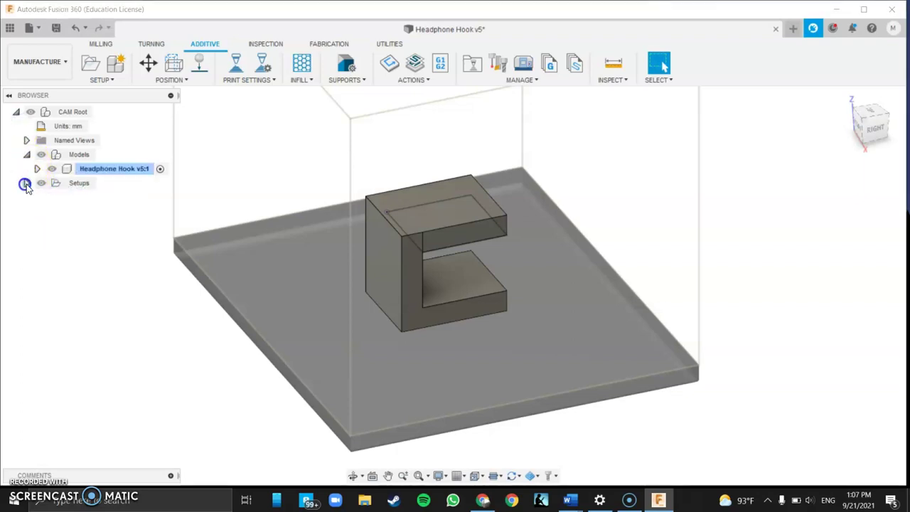
pyautogui.click(37, 168)
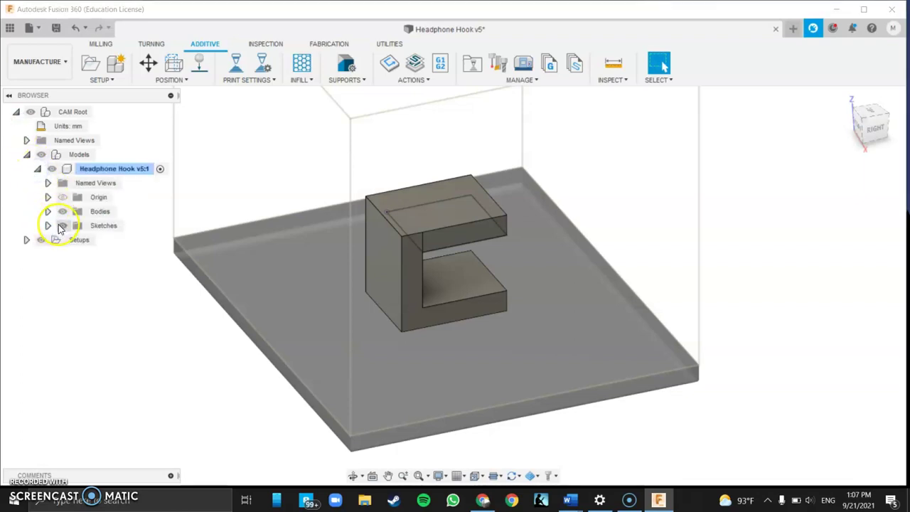
pyautogui.click(26, 154)
pyautogui.click(26, 168)
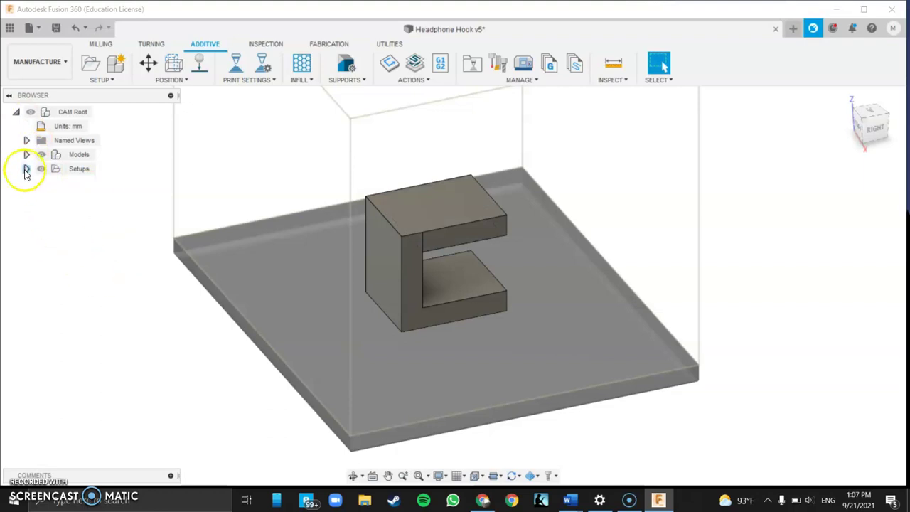
pyautogui.click(82, 226)
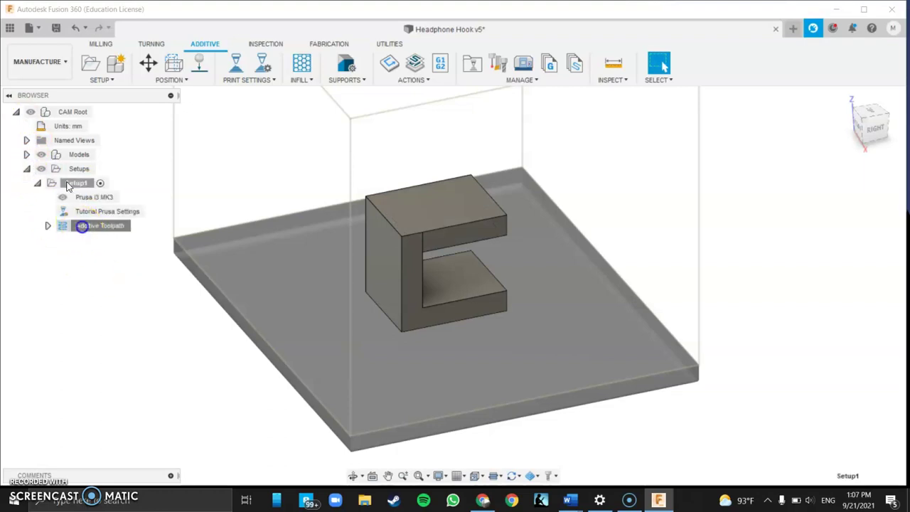
pyautogui.click(418, 64)
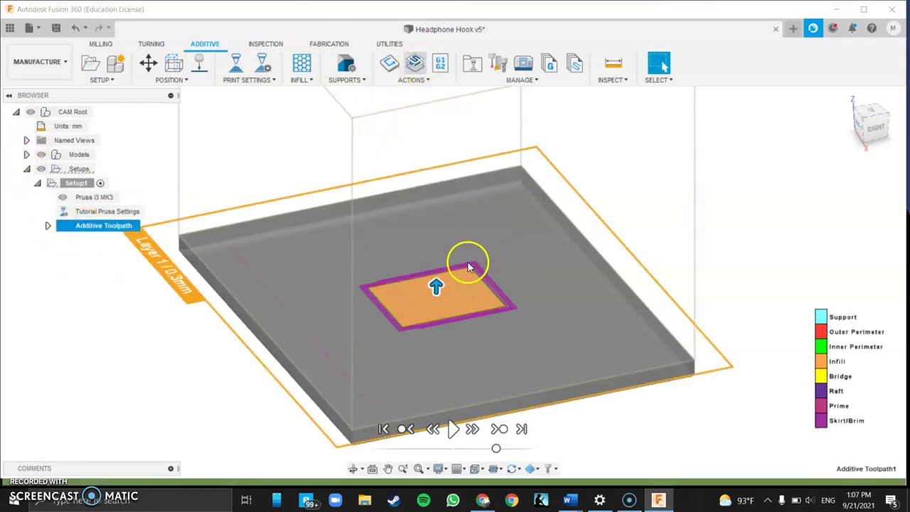
pyautogui.scroll(4, 406, 339)
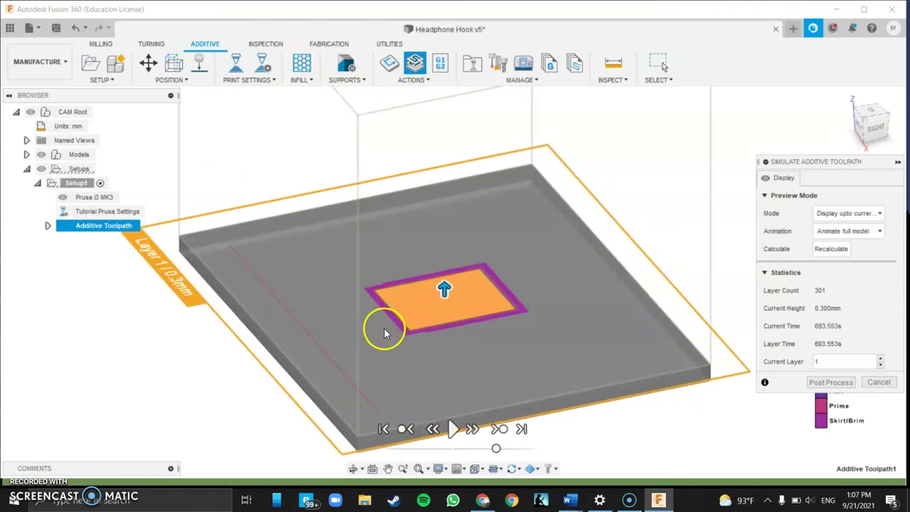
pyautogui.keyDown('shift'); pyautogui.moveTo(356, 252); pyautogui.dragTo(356, 272, button='middle'); pyautogui.keyUp('shift')
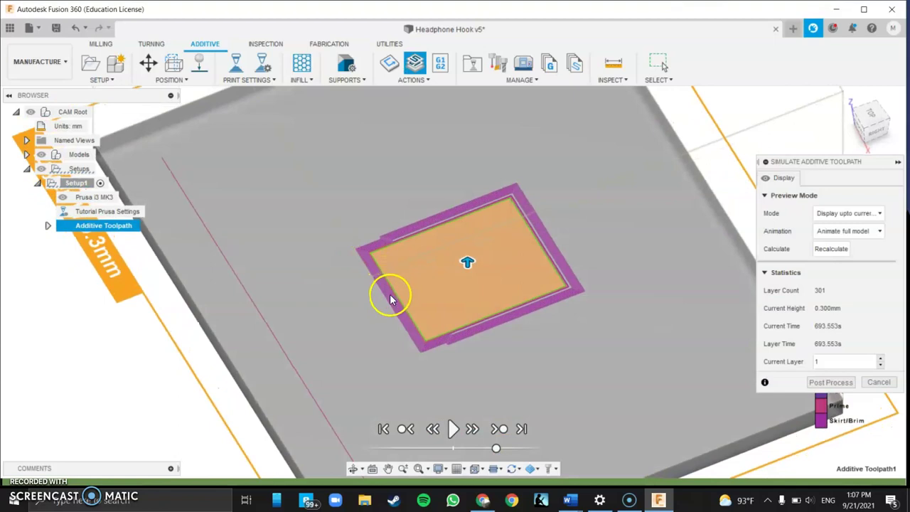
pyautogui.scroll(-1, 388, 283)
pyautogui.scroll(6, 389, 284)
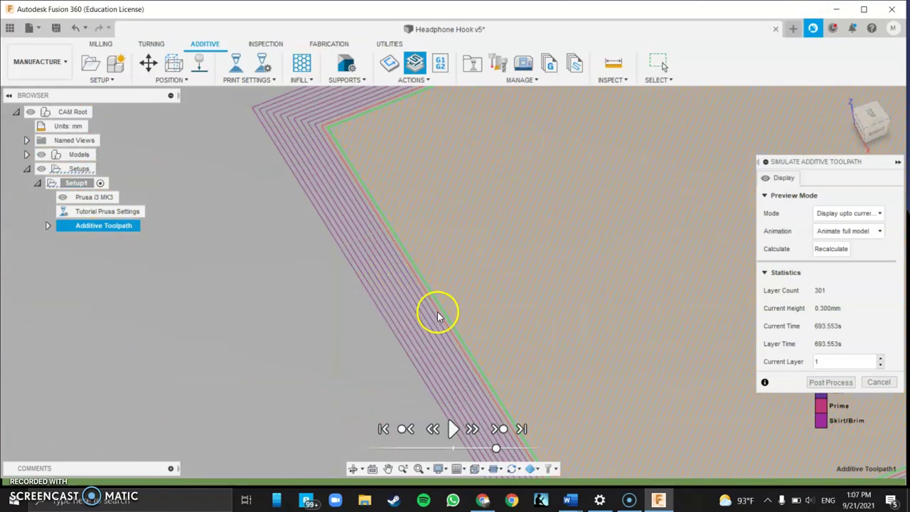
pyautogui.scroll(-2, 447, 307)
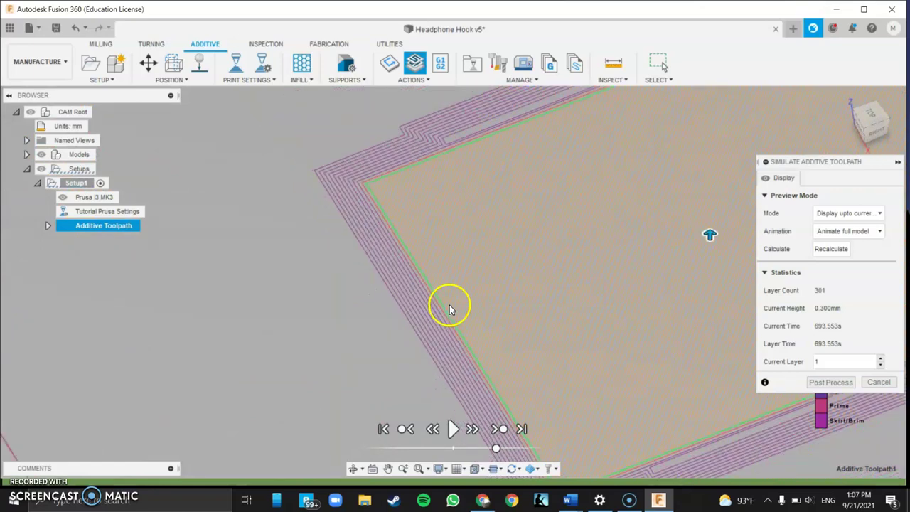
pyautogui.scroll(-4, 498, 302)
pyautogui.scroll(-2, 356, 282)
pyautogui.scroll(-1, 341, 298)
pyautogui.scroll(-1, 339, 301)
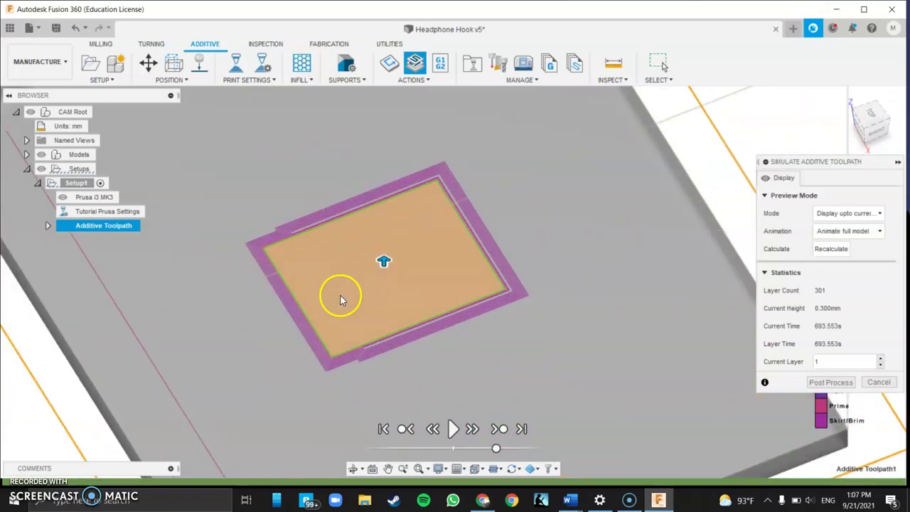
# Play the print simulation, pausing at layer 62, then resume it while orbiting the part
pyautogui.click(452, 428)
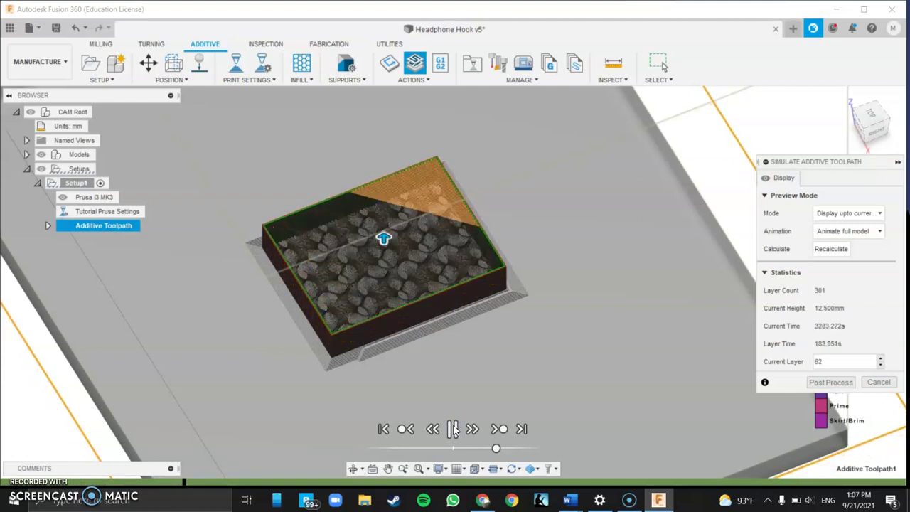
pyautogui.click(452, 429)
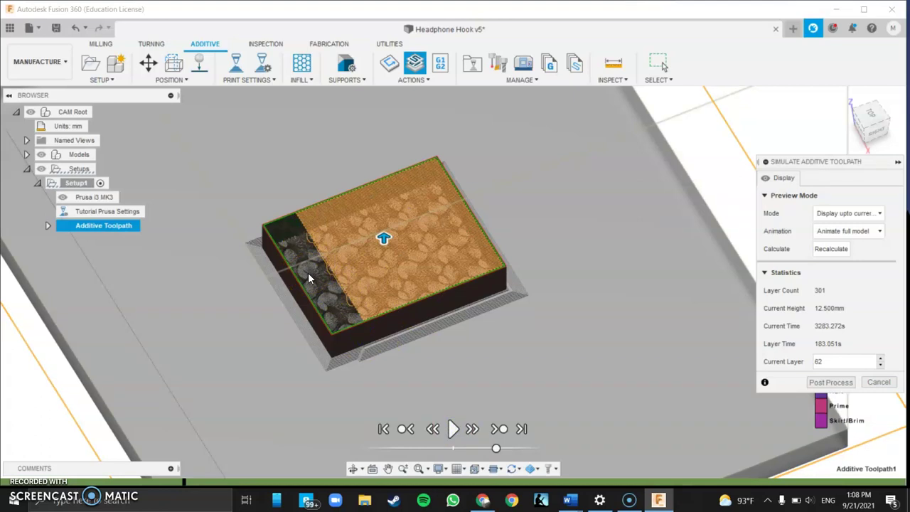
pyautogui.click(452, 428)
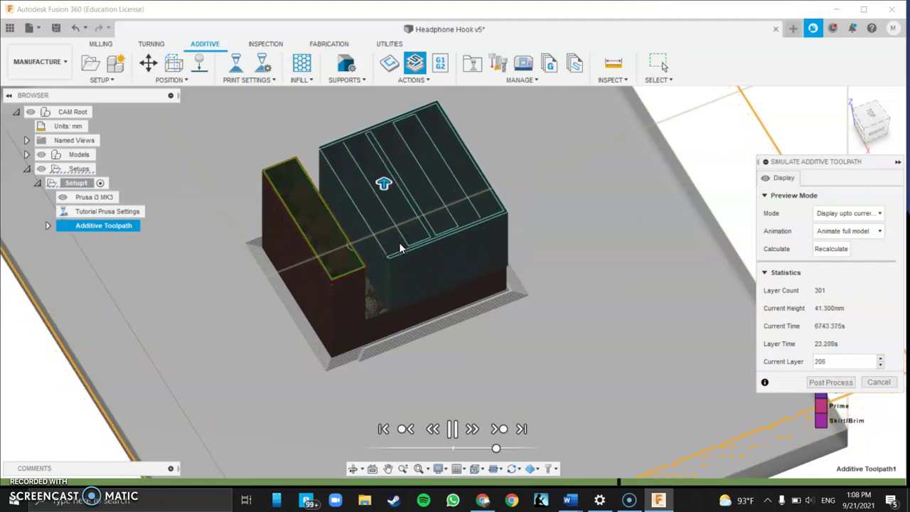
pyautogui.keyDown('shift'); pyautogui.moveTo(398, 243); pyautogui.dragTo(418, 305, button='middle'); pyautogui.keyUp('shift')
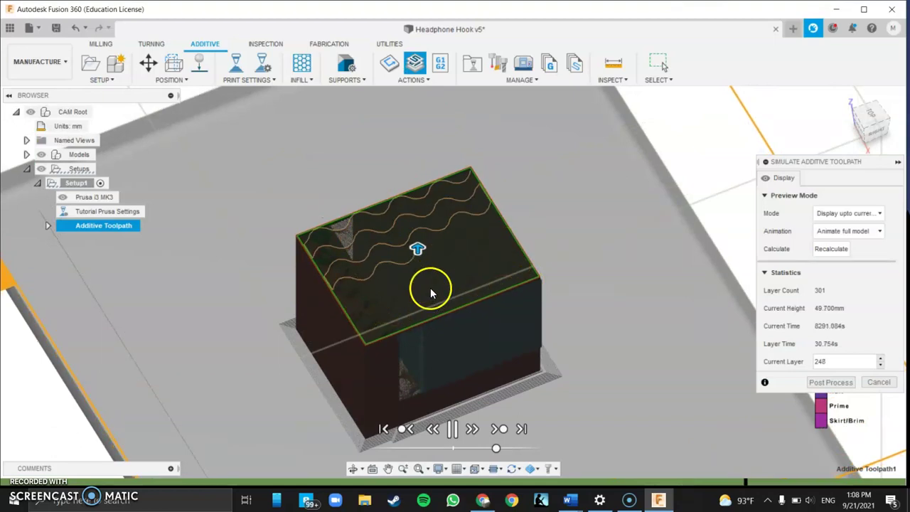
pyautogui.keyDown('shift'); pyautogui.moveTo(486, 334); pyautogui.dragTo(487, 301, button='middle'); pyautogui.keyUp('shift')
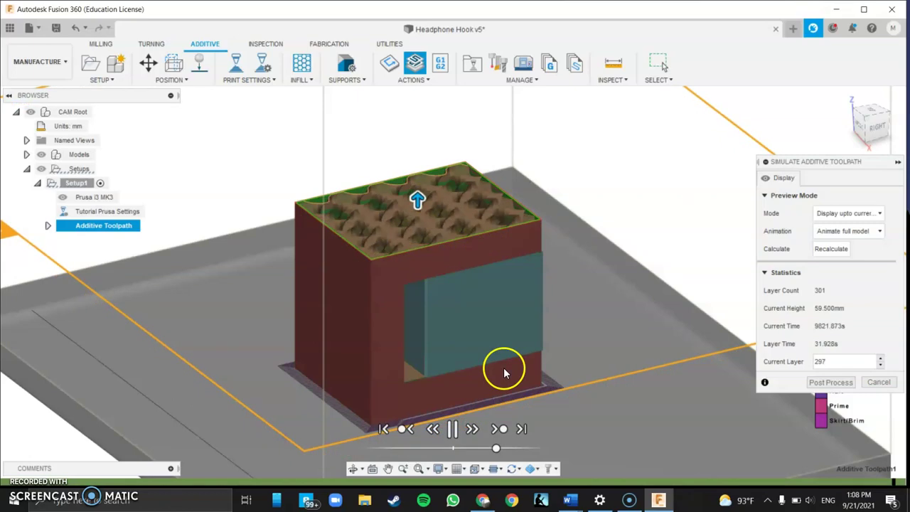
# Jump to the end of the 301-layer toolpath, then cancel the simulation
pyautogui.click(521, 428)
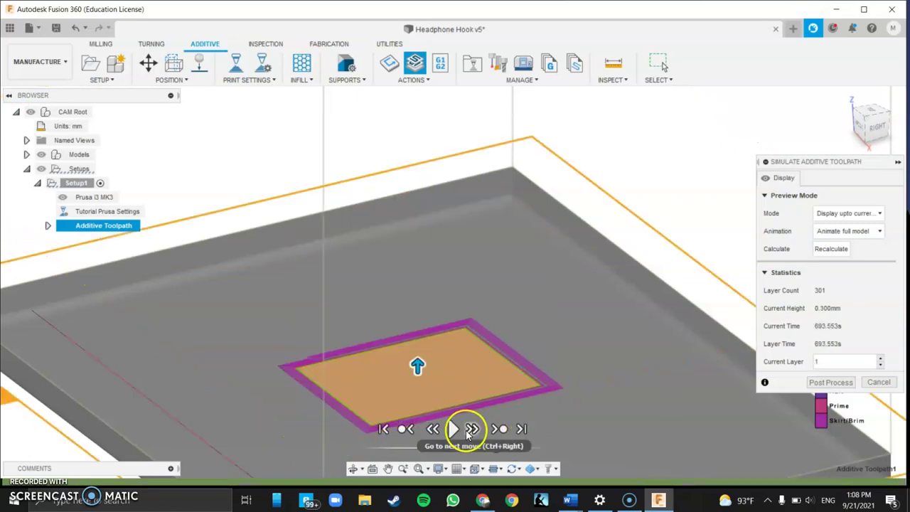
pyautogui.click(521, 429)
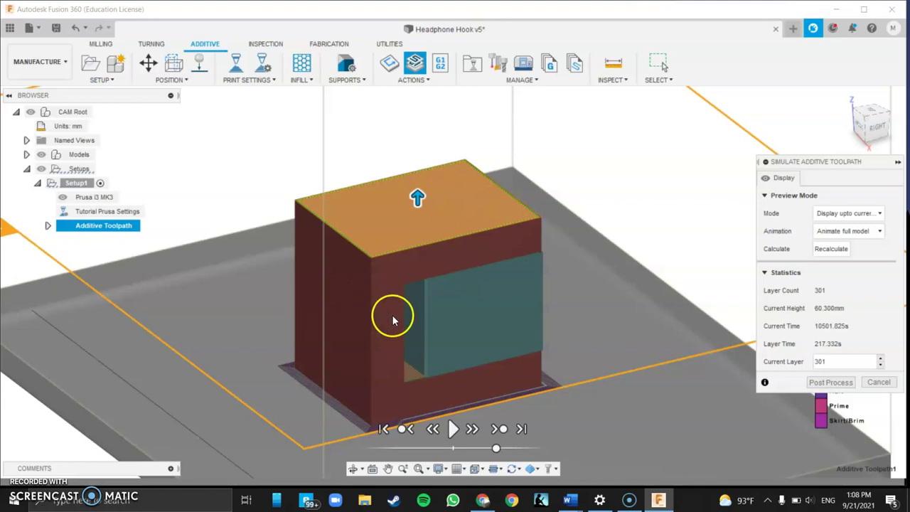
pyautogui.click(879, 382)
pyautogui.moveTo(398, 298); pyautogui.dragTo(417, 258, button='middle')
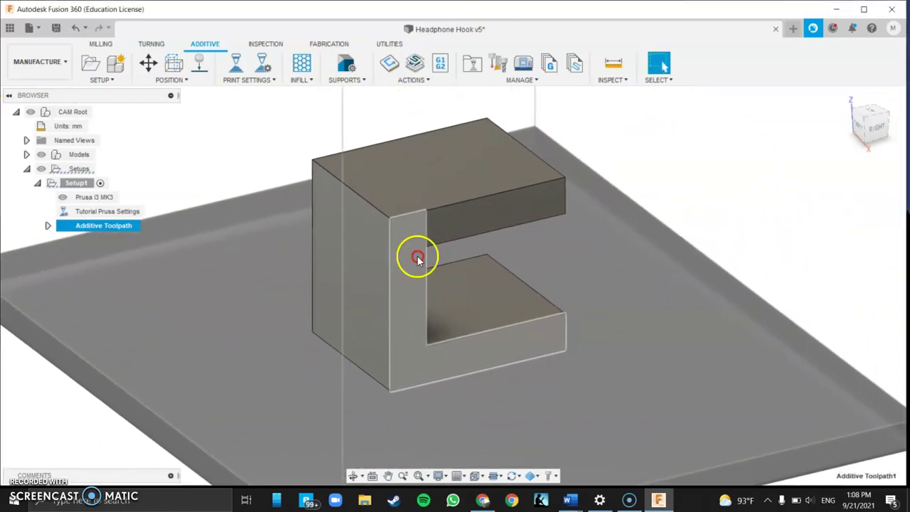
# Rotate the headphone hook 90° about X with Move Components and check it from the Right view
pyautogui.click(345, 262)
pyautogui.click(147, 63)
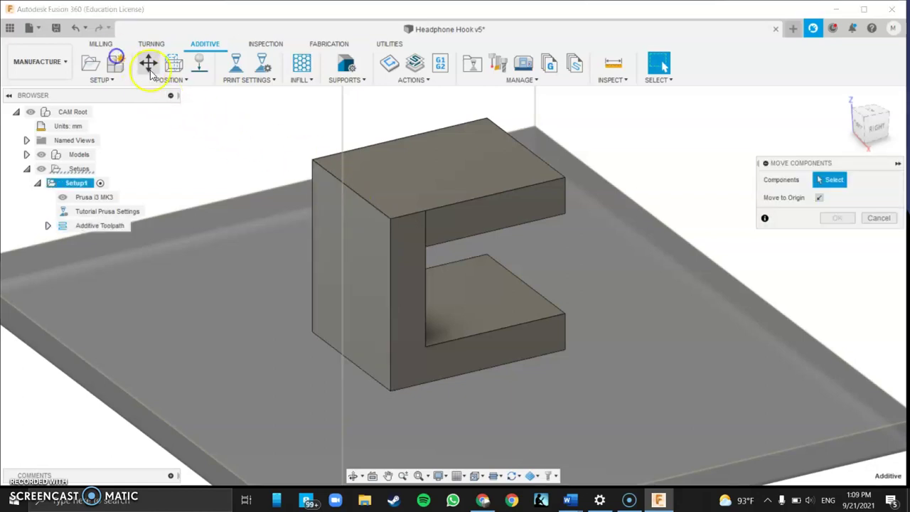
pyautogui.click(312, 242)
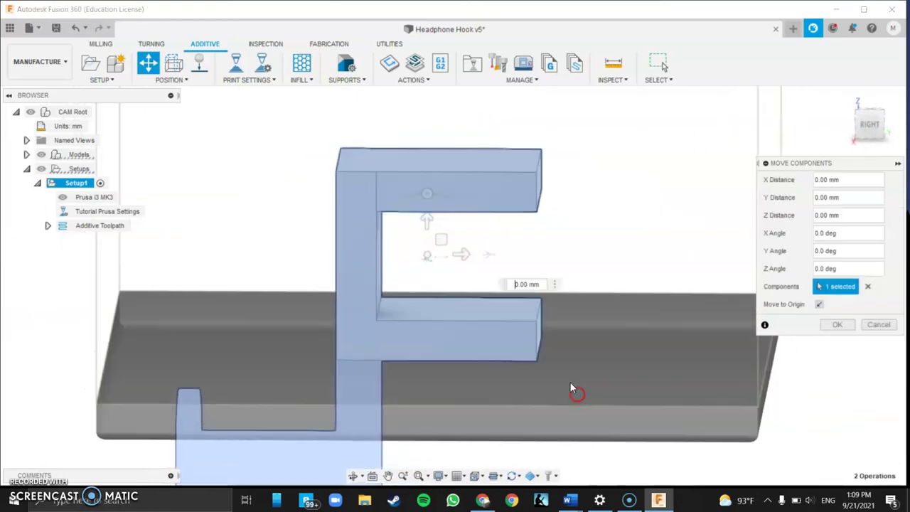
pyautogui.moveTo(426, 193); pyautogui.dragTo(309, 248)
pyautogui.press('Return')
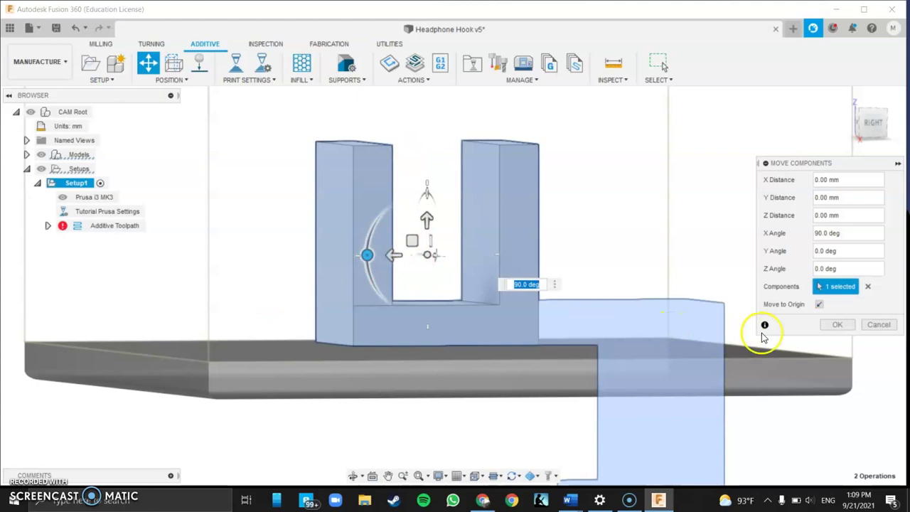
pyautogui.click(829, 327)
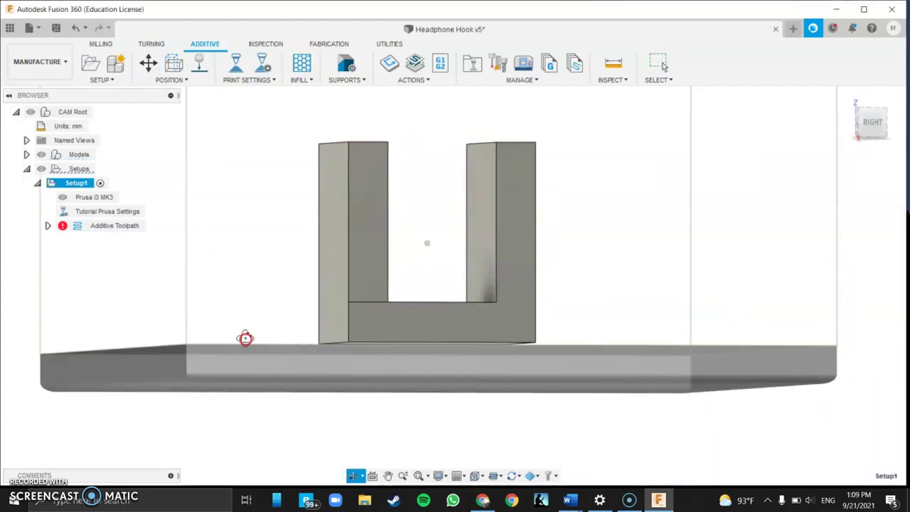
pyautogui.press('Escape')
pyautogui.click(869, 126)
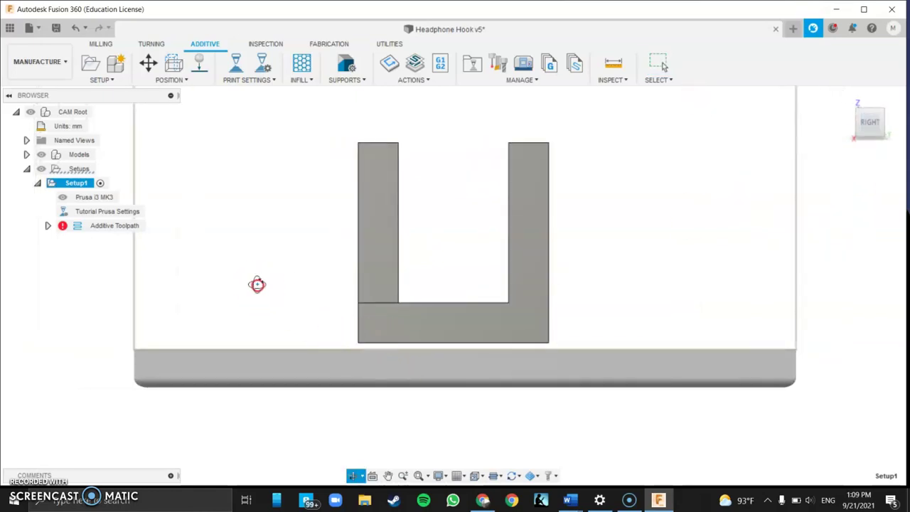
pyautogui.press('F6')
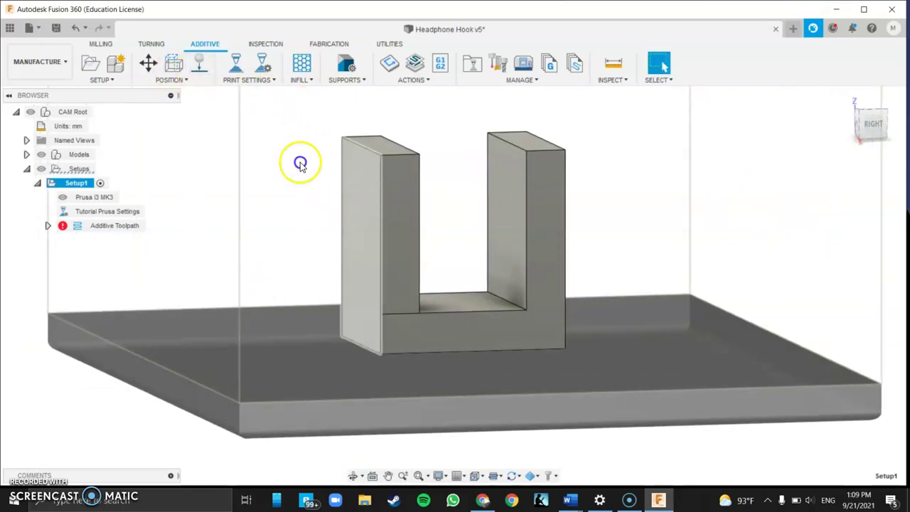
# Place the hook flat on the Prusa build platform using its side face
pyautogui.click(371, 202)
pyautogui.click(201, 63)
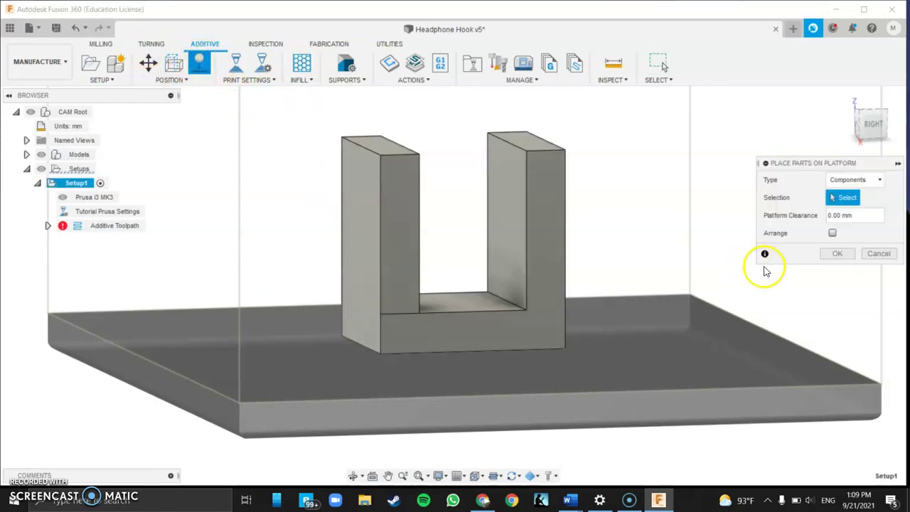
pyautogui.click(847, 260)
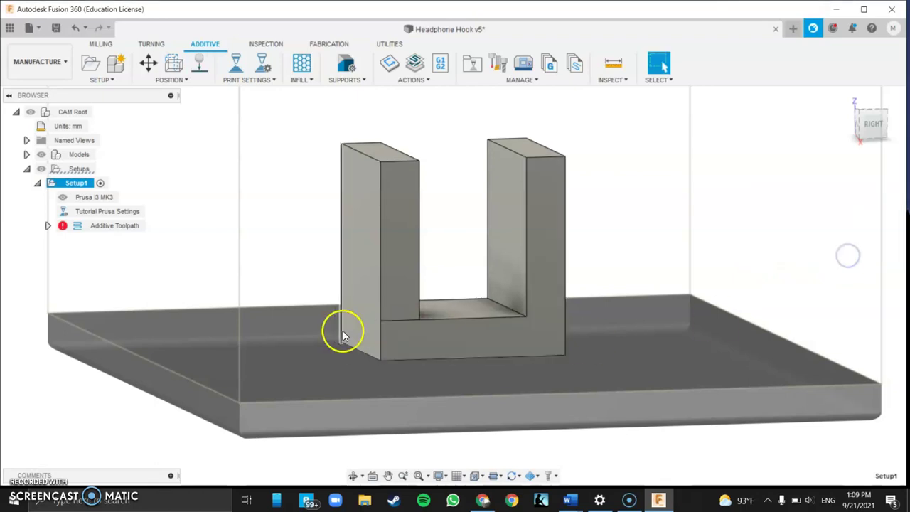
# Regenerate the additive toolpath for the upright hook after checking its Right view
pyautogui.keyDown('shift'); pyautogui.moveTo(296, 349); pyautogui.dragTo(732, 233, button='middle'); pyautogui.keyUp('shift')
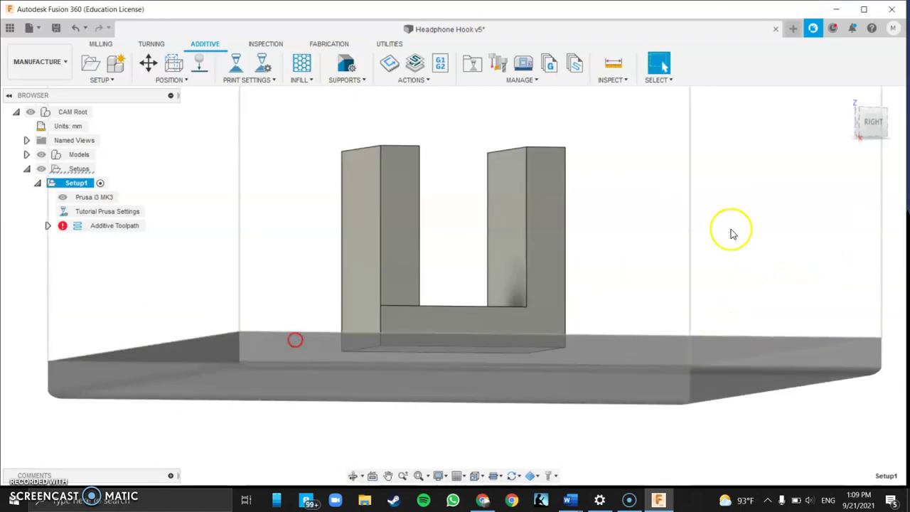
pyautogui.click(879, 125)
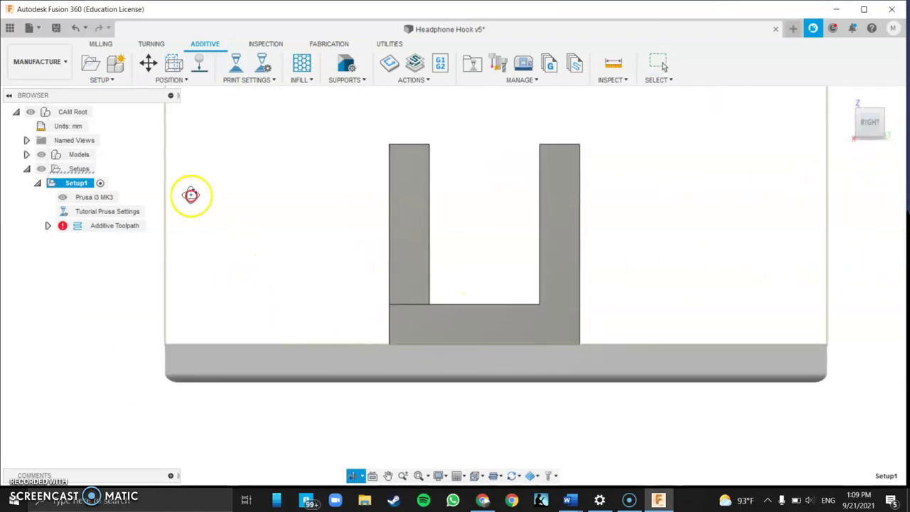
pyautogui.moveTo(190, 195); pyautogui.dragTo(282, 260)
pyautogui.press('Escape')
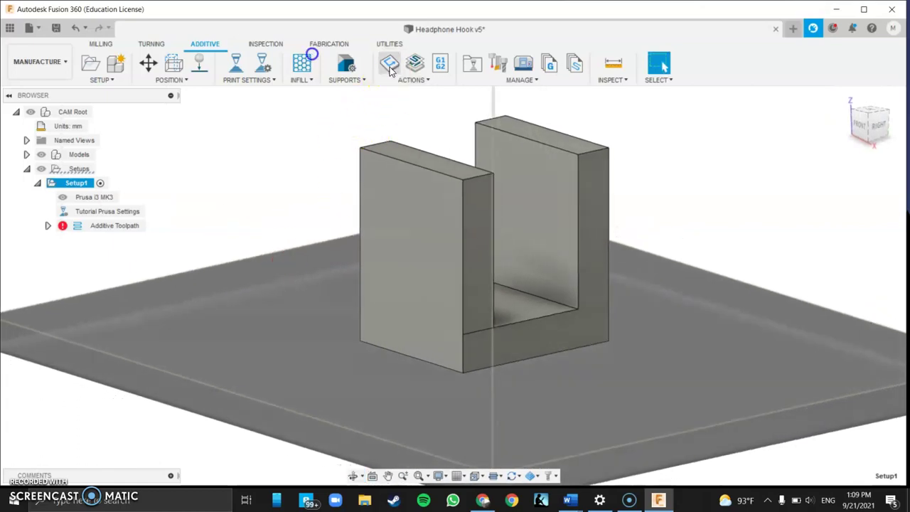
pyautogui.click(390, 65)
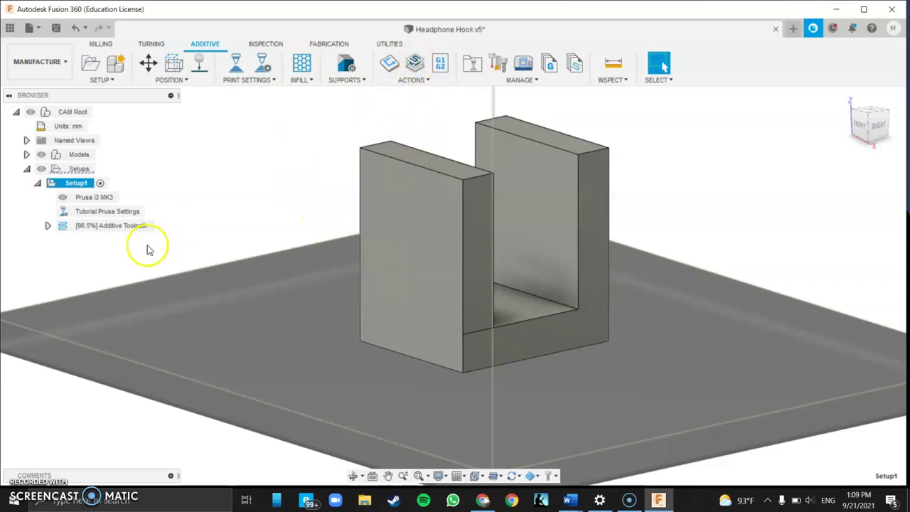
# Play the additive toolpath simulation through all 317 layers to 63.5 mm, then close it
pyautogui.click(132, 227)
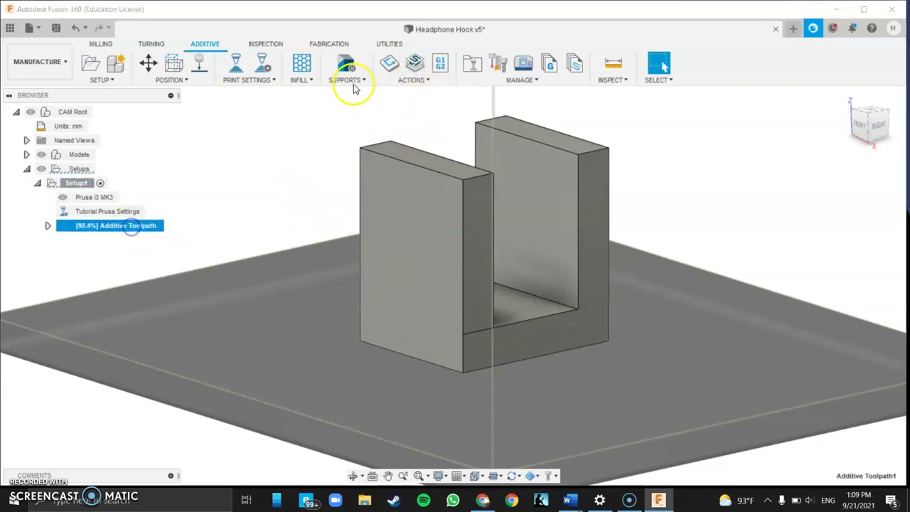
pyautogui.click(416, 64)
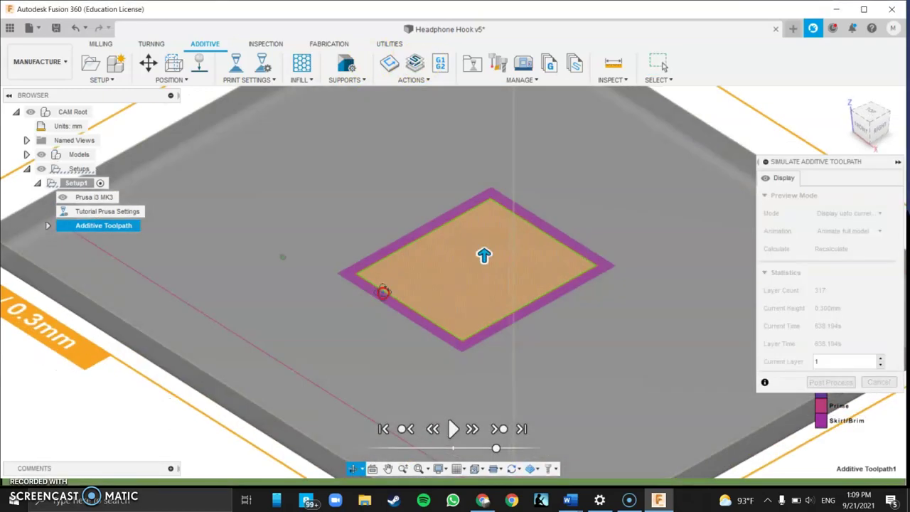
pyautogui.click(452, 427)
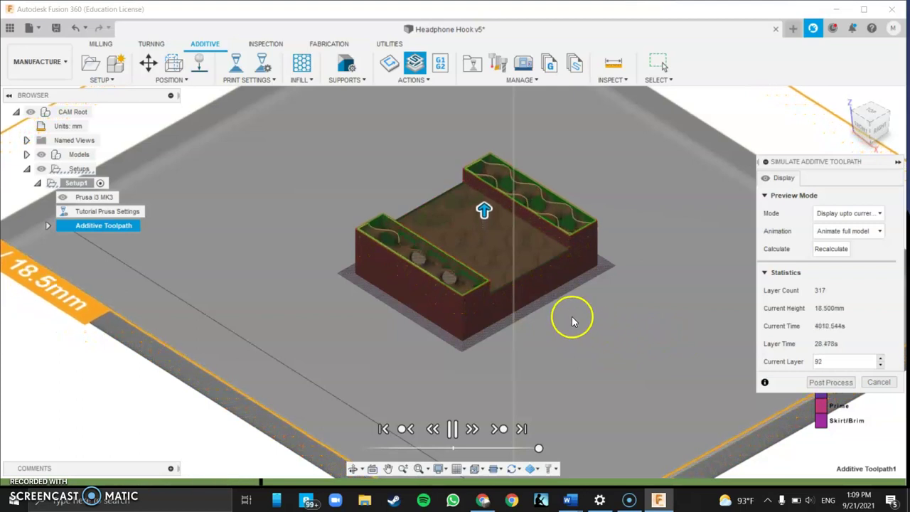
pyautogui.scroll(-3, 480, 280)
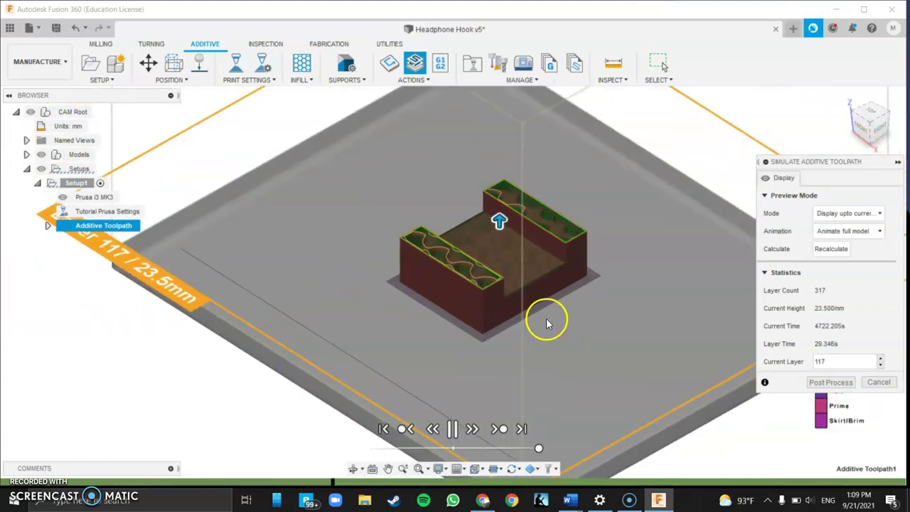
pyautogui.scroll(-3, 574, 334)
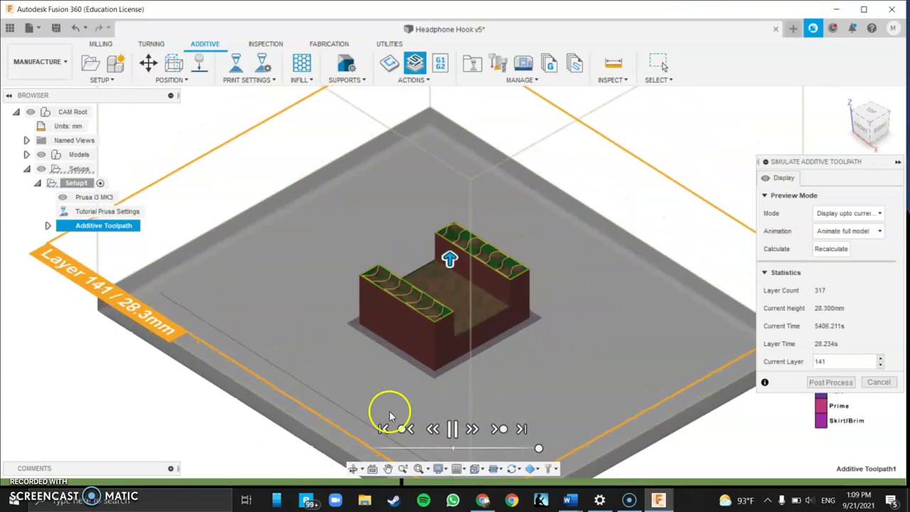
pyautogui.scroll(3, 467, 190)
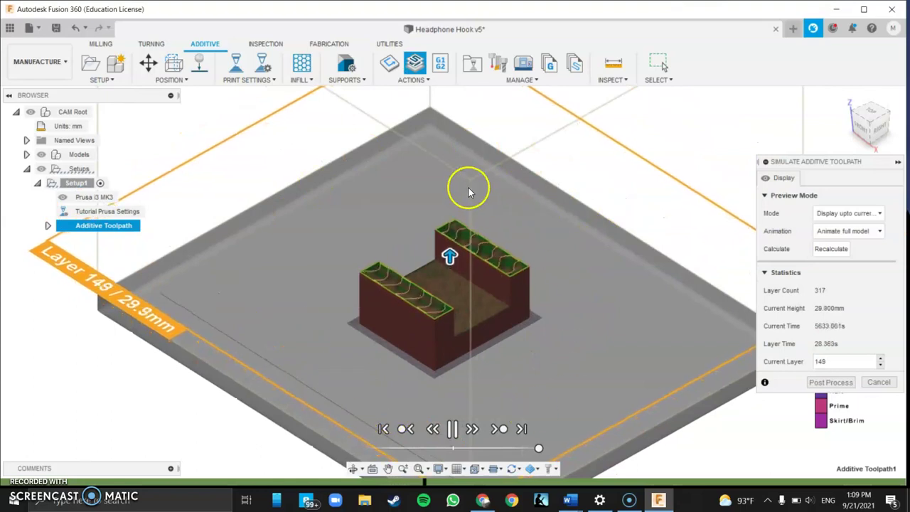
pyautogui.click(522, 428)
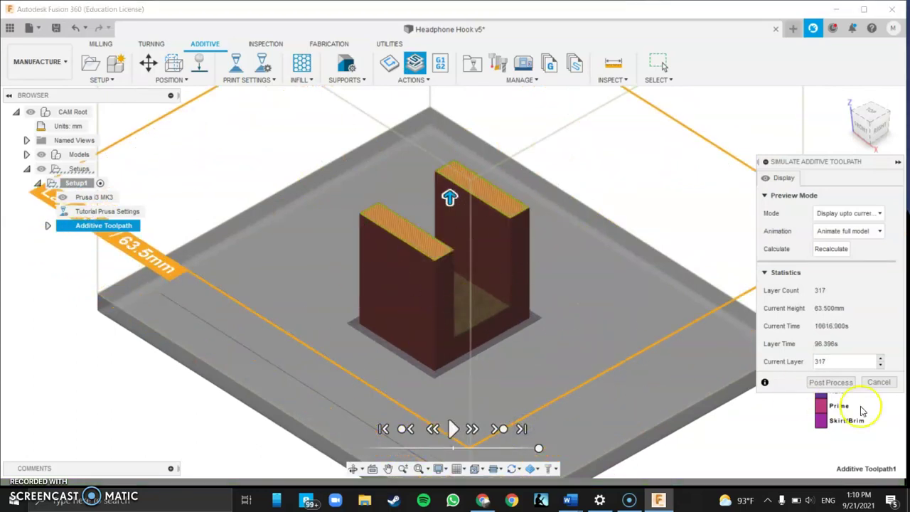
pyautogui.click(879, 383)
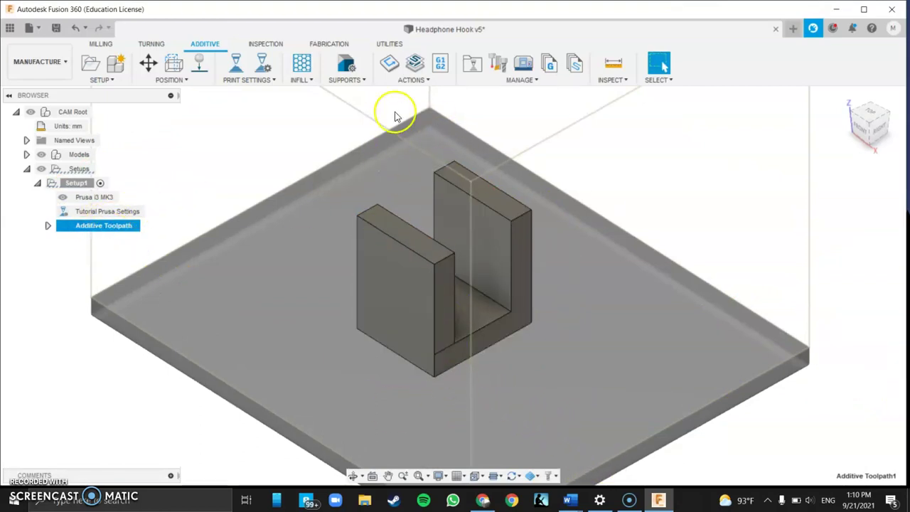
# Create a Prusa i3 MK3 NC program named 'Headphone Clamp'
pyautogui.click(442, 66)
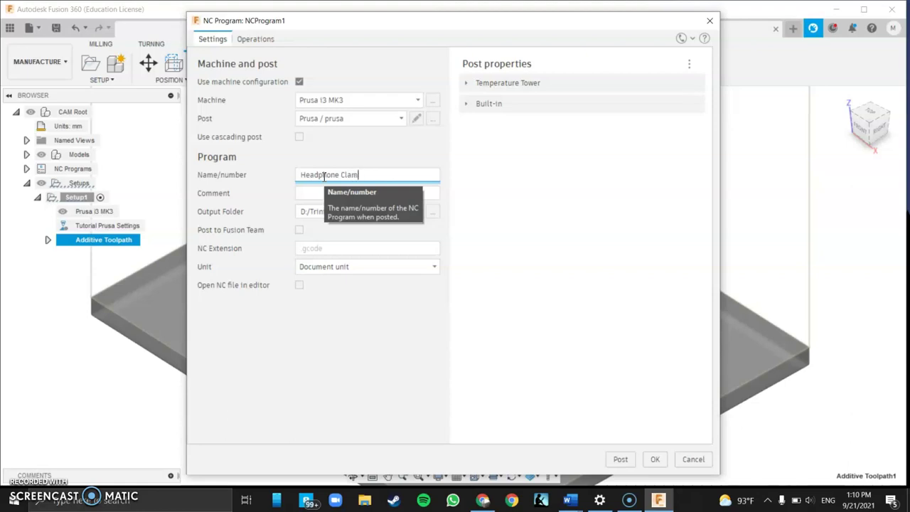
pyautogui.click(319, 190)
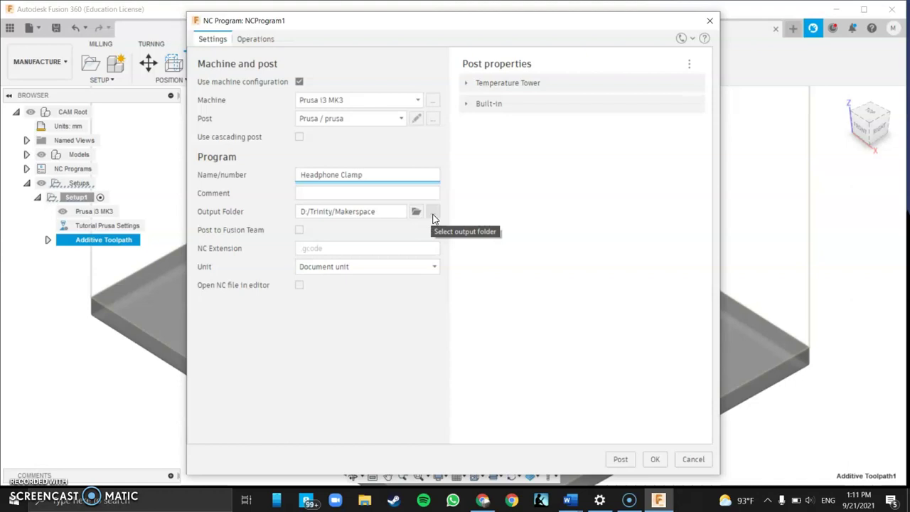
# Set the NC program output folder to D:/Trinity/Makerspace/stls
pyautogui.click(432, 215)
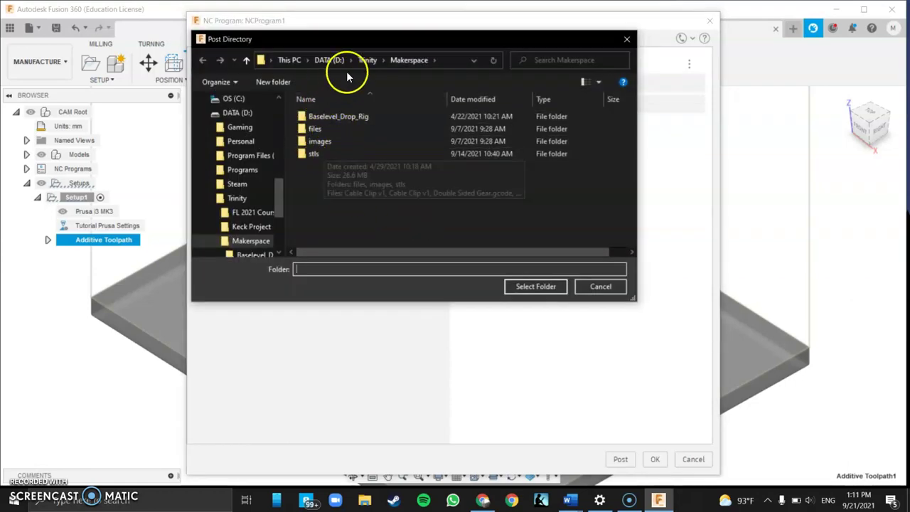
pyautogui.click(367, 60)
pyautogui.click(326, 141)
pyautogui.doubleClick(333, 142)
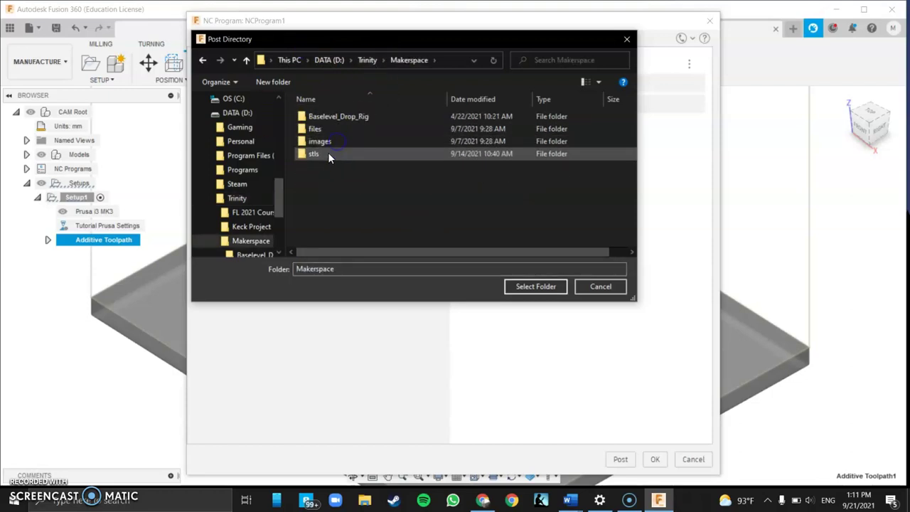
pyautogui.doubleClick(325, 154)
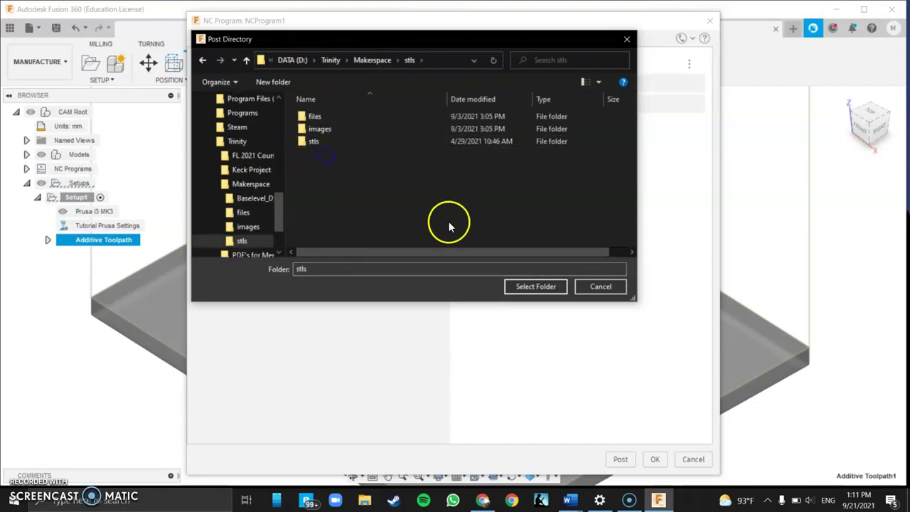
pyautogui.click(532, 291)
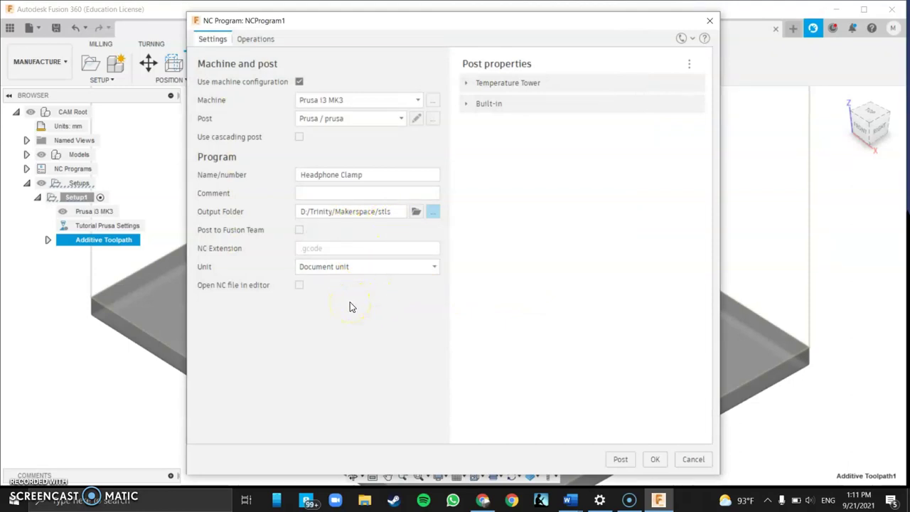
# Post the G-code and save it as Headphone Clamp.gcode in the stls folder
pyautogui.click(651, 458)
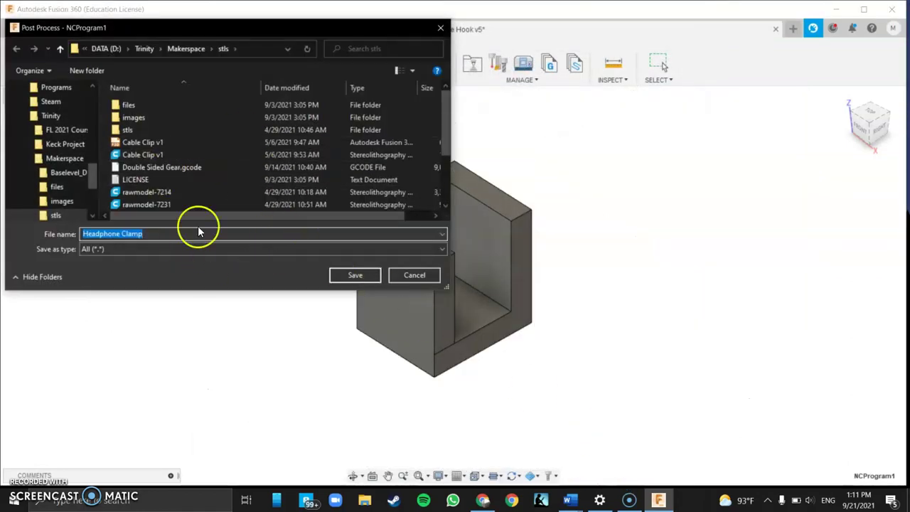
pyautogui.click(344, 276)
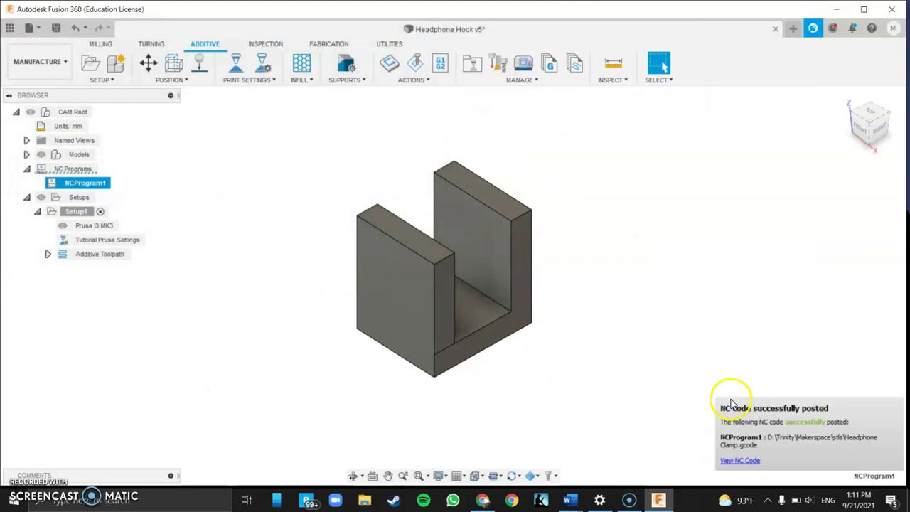